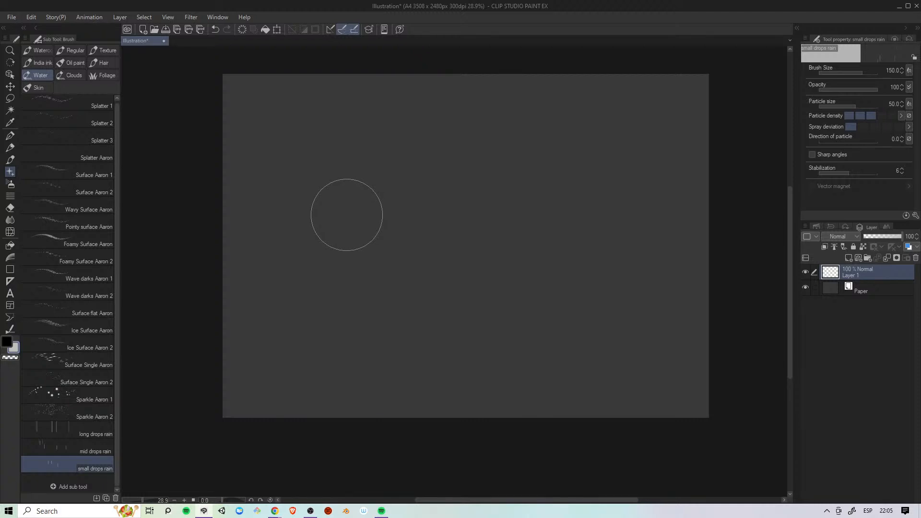
Step: Try the long, mid and small drops rain brushes side by side on the canvas, and clear the layer
key(space)
drag(398, 228, 373, 235)
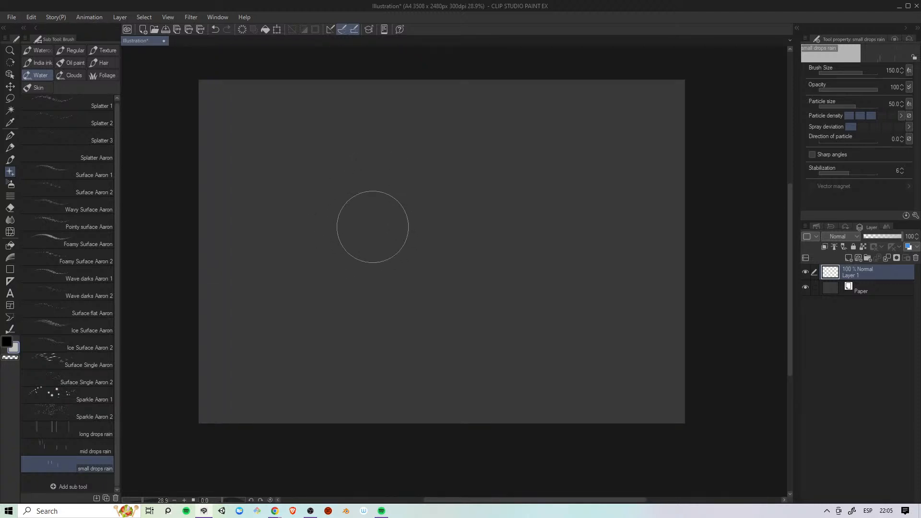
click(94, 430)
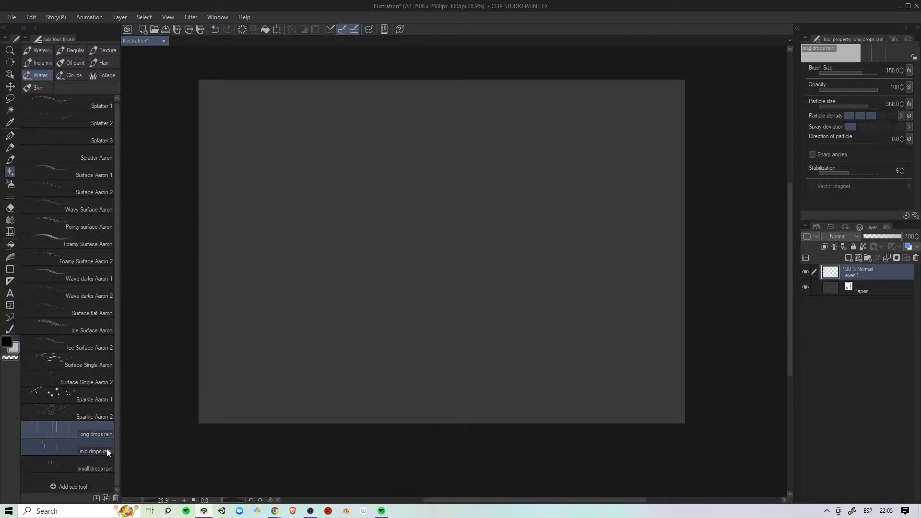
mouse_move(301, 203)
mouse_down()
mouse_move(279, 248)
mouse_move(297, 280)
mouse_up()
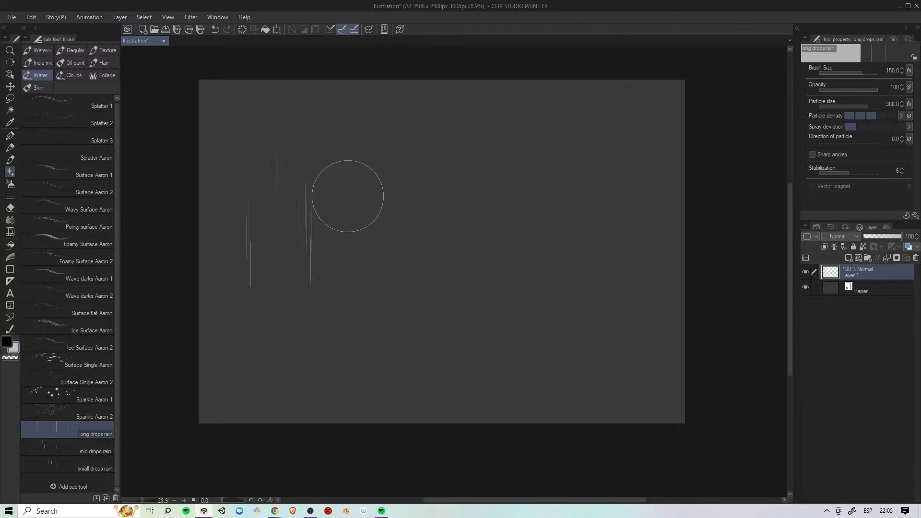
click(88, 451)
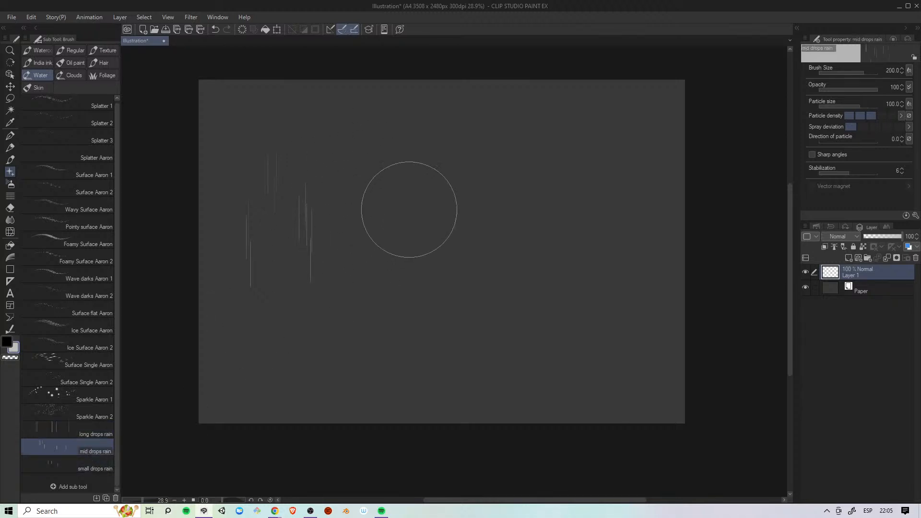
drag(403, 301, 360, 268)
click(98, 463)
mouse_move(558, 231)
mouse_down()
mouse_move(547, 269)
mouse_move(530, 242)
mouse_move(538, 249)
mouse_move(574, 235)
mouse_move(610, 254)
mouse_move(570, 275)
mouse_move(507, 274)
mouse_move(609, 264)
mouse_move(577, 306)
mouse_move(553, 245)
mouse_up()
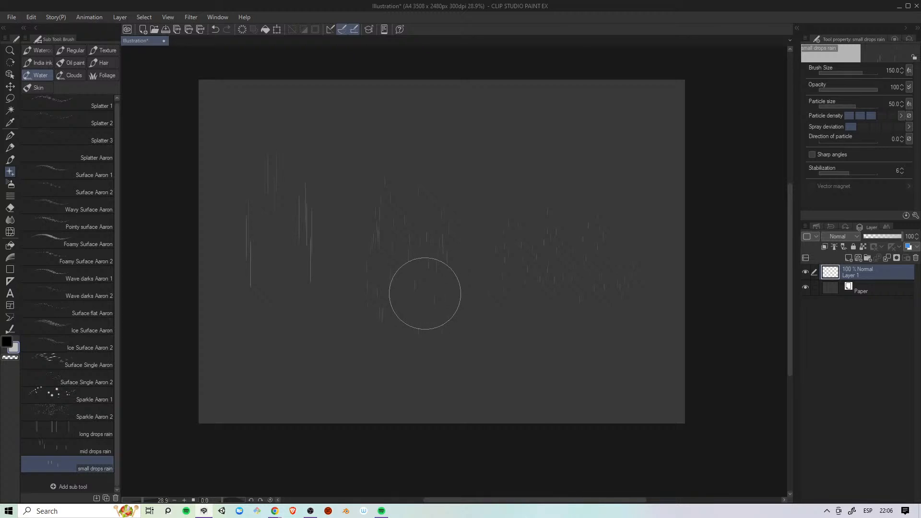
key(Delete)
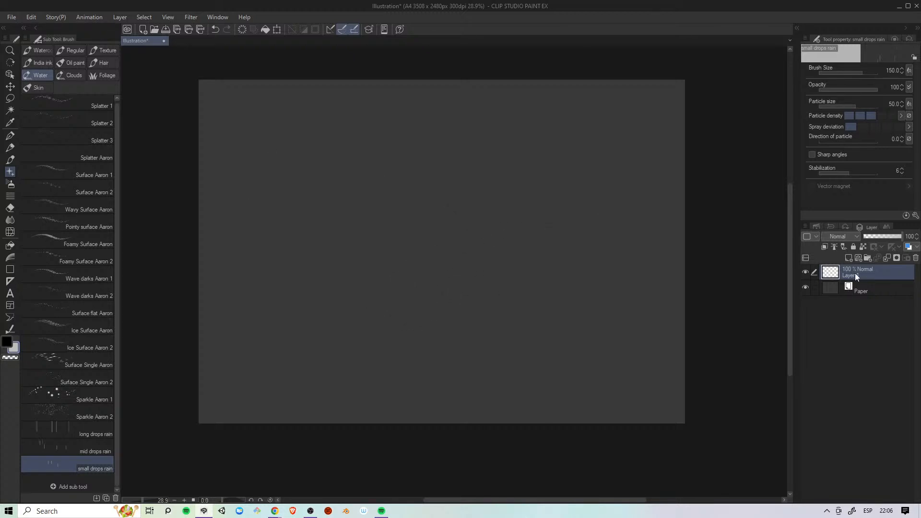
Step: Rename the drawing layer "foreground" and set the long drops rain brush to size 400
double_click(855, 277)
click(73, 427)
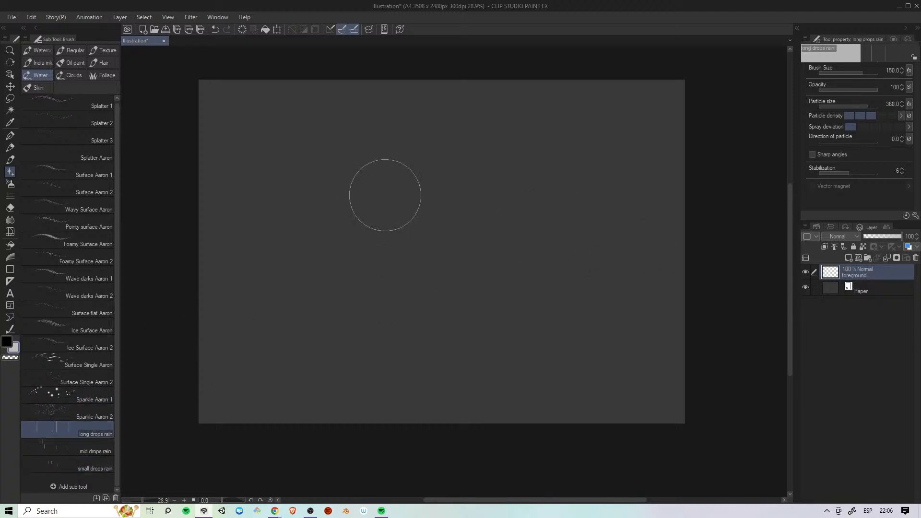
key(])
key(])
key(])
key(])
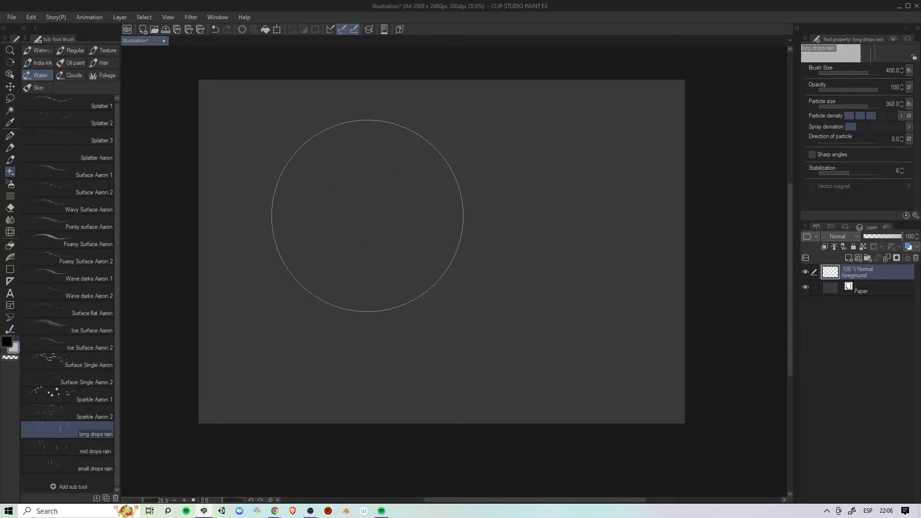
key([)
key([)
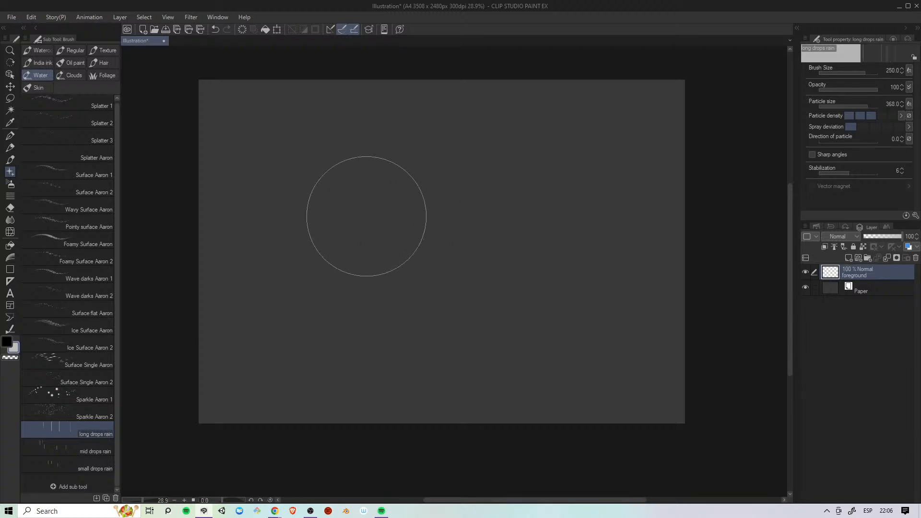
key(])
key(])
key(])
key(])
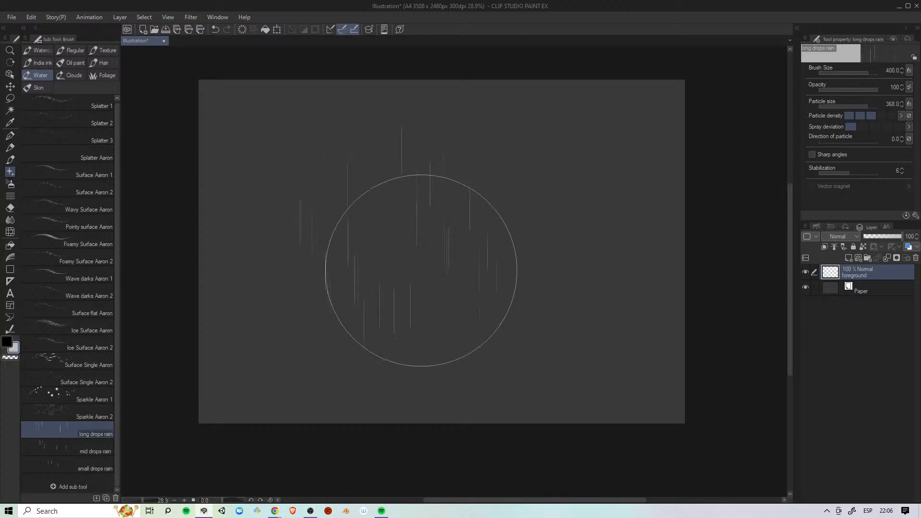
Step: Try spraying long raindrops across the foreground layer twice, clearing the layer after each attempt
mouse_move(435, 244)
mouse_down()
mouse_move(455, 273)
mouse_move(562, 277)
mouse_move(503, 285)
mouse_move(353, 253)
mouse_move(324, 266)
mouse_up()
key([)
key([)
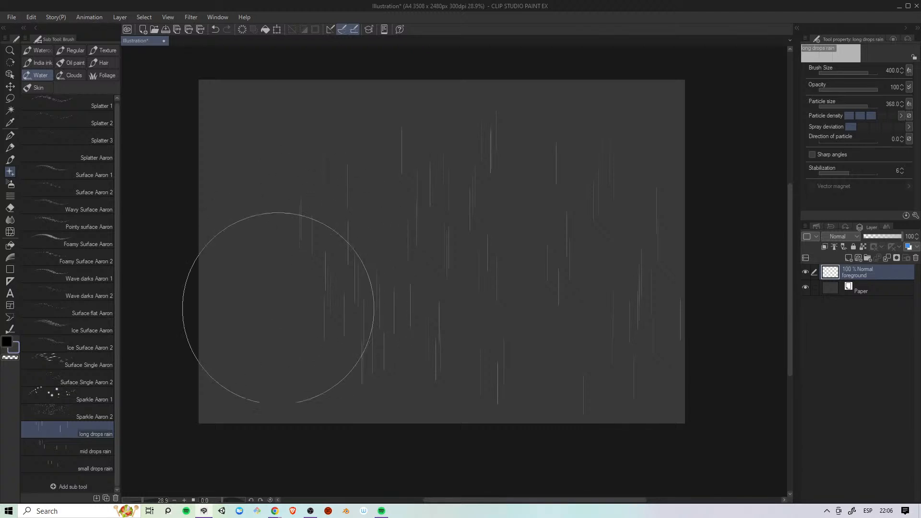
mouse_move(339, 281)
mouse_down()
mouse_move(348, 263)
mouse_move(306, 242)
mouse_move(378, 197)
mouse_up()
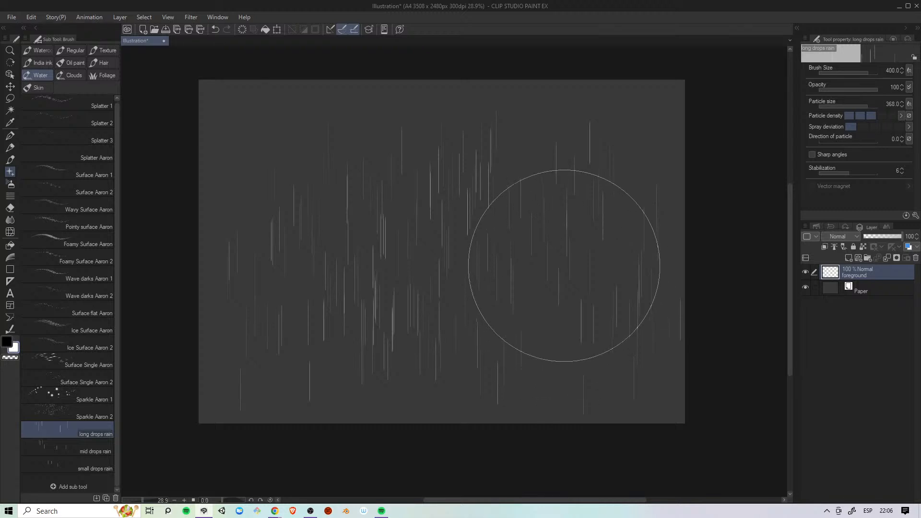
key(Delete)
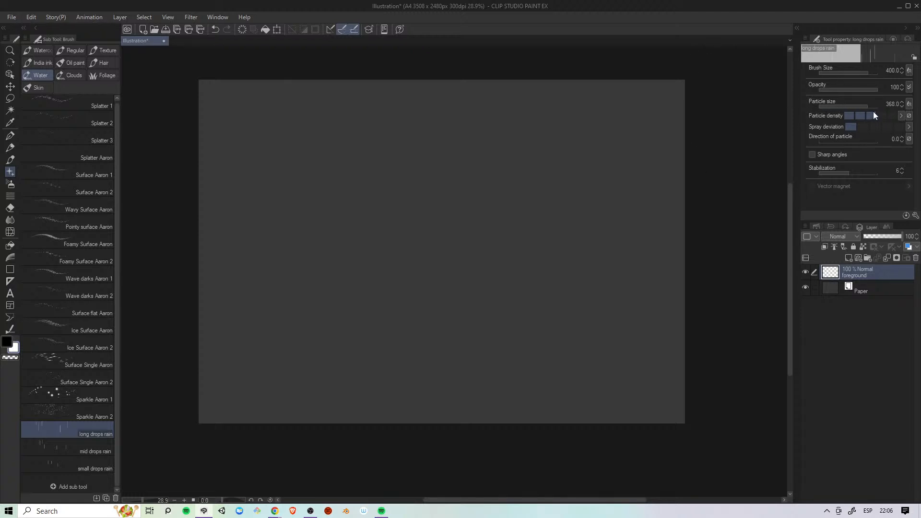
drag(867, 107, 890, 101)
mouse_move(393, 180)
mouse_down()
mouse_move(395, 335)
mouse_move(477, 278)
mouse_move(500, 336)
mouse_move(273, 337)
mouse_move(469, 253)
mouse_move(551, 274)
mouse_move(699, 236)
mouse_up()
key(Delete)
Step: Set the long drops rain brush to size 250
key(bracketright)
key(bracketright)
key(bracketright)
key(bracketright)
key(bracketright)
scroll(355, 239, down, 1)
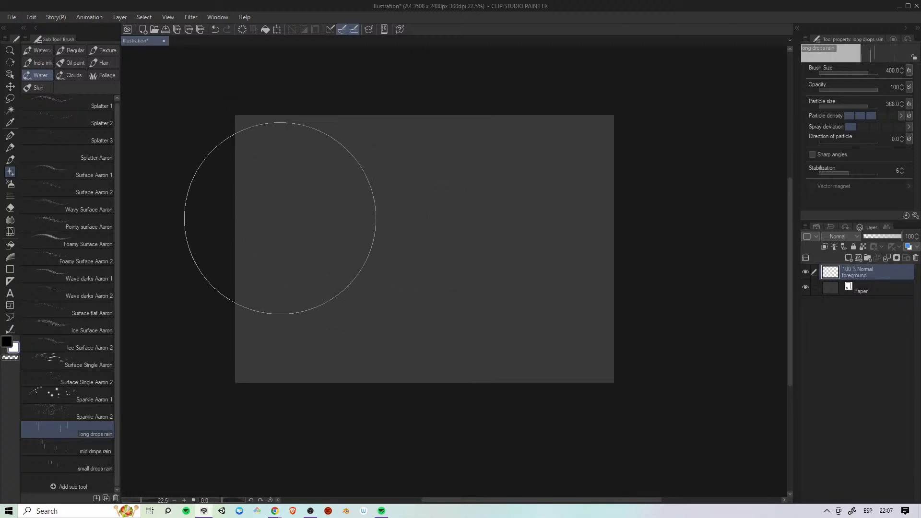
key(bracketleft)
key(bracketleft)
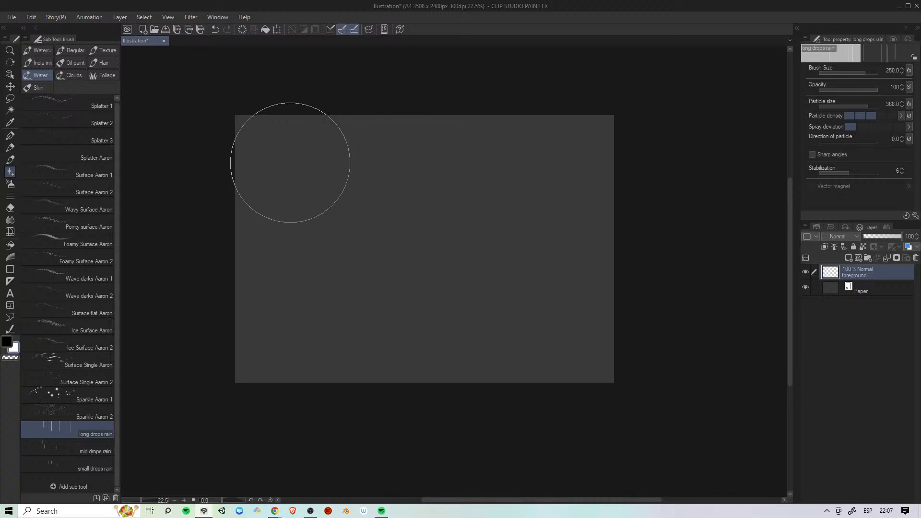
Step: Check the canvas dimensions and resolution in the canvas properties
click(30, 18)
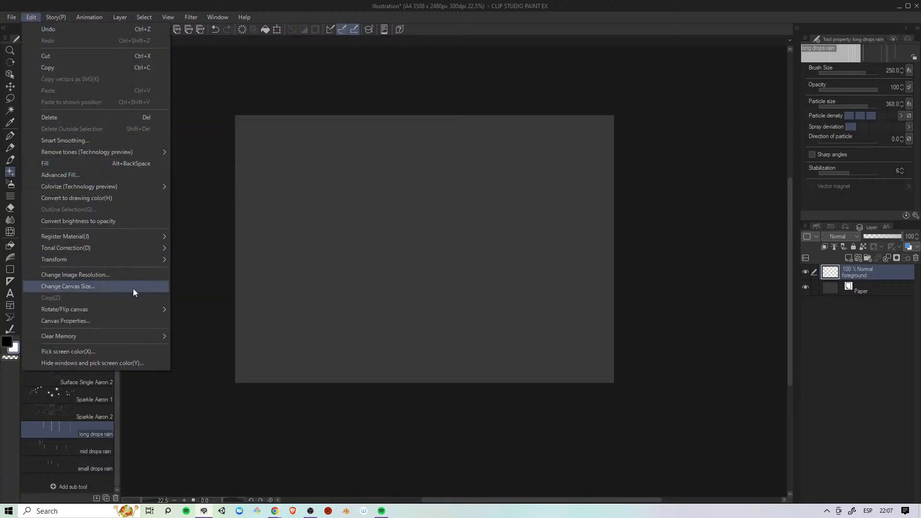
click(116, 321)
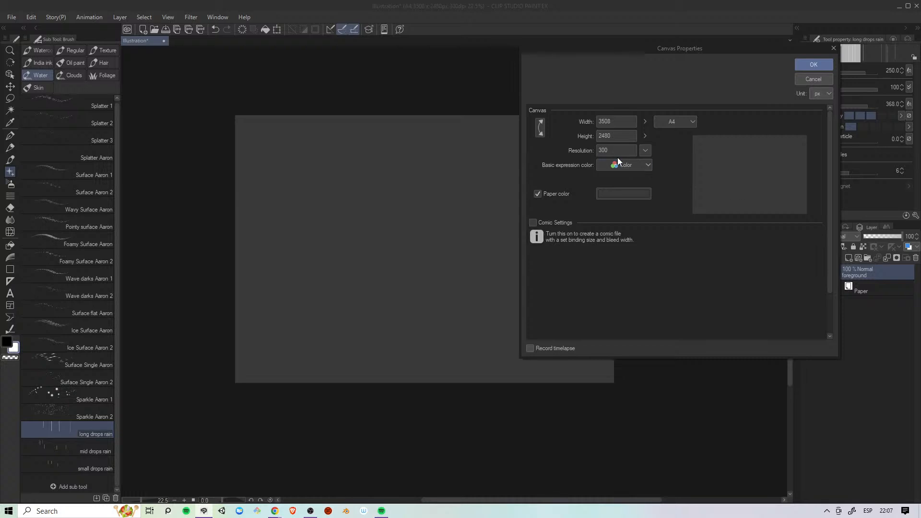
click(813, 65)
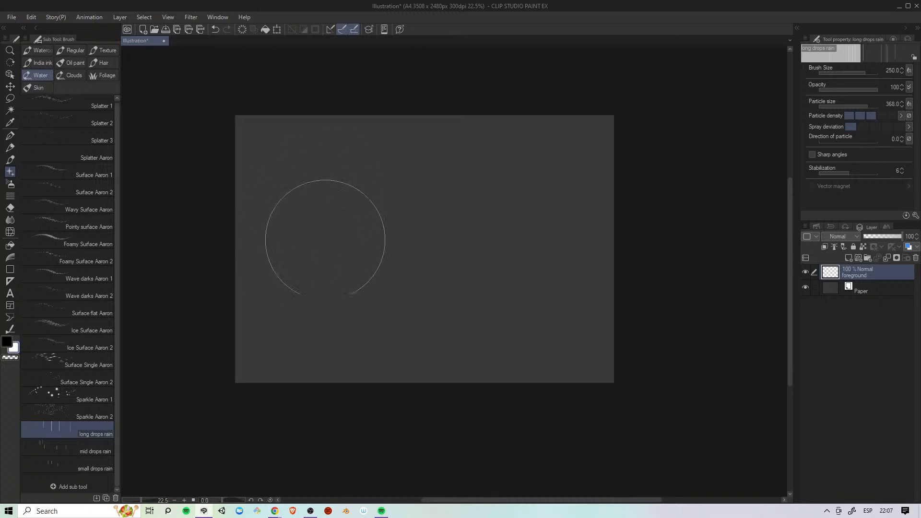
Step: Set the long drops rain brush to size 300 and spray sparse long raindrops across the foreground layer
drag(291, 160, 288, 259)
key(ctrl+z)
key(bracketright)
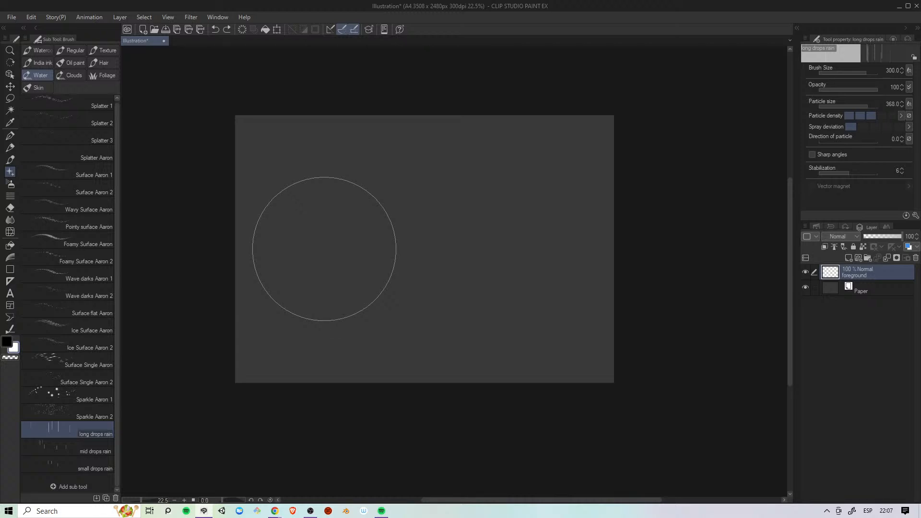
drag(325, 251, 310, 267)
mouse_move(465, 160)
mouse_down()
mouse_move(517, 267)
mouse_move(543, 264)
mouse_move(528, 309)
mouse_up()
drag(403, 279, 412, 298)
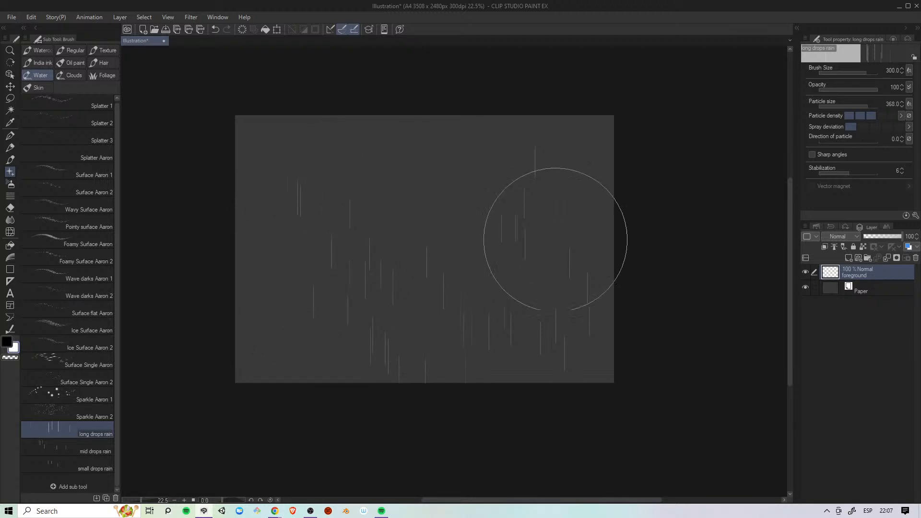
drag(358, 172, 288, 294)
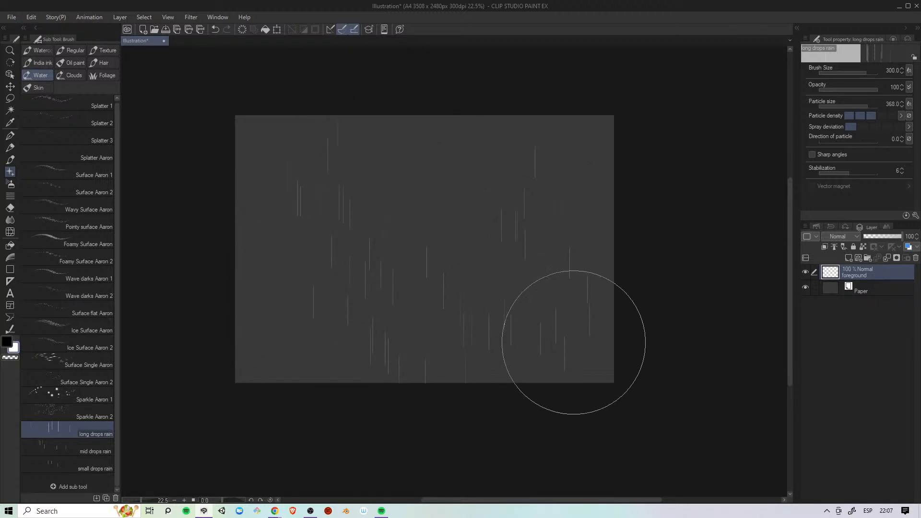
Step: Darken the paper layer's color to a neutral dark grey, hex 252525
key(p)
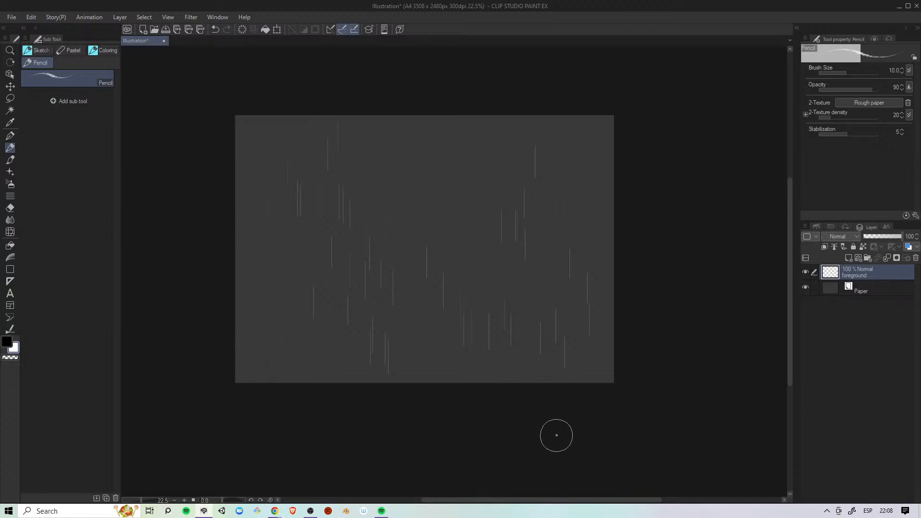
double_click(833, 289)
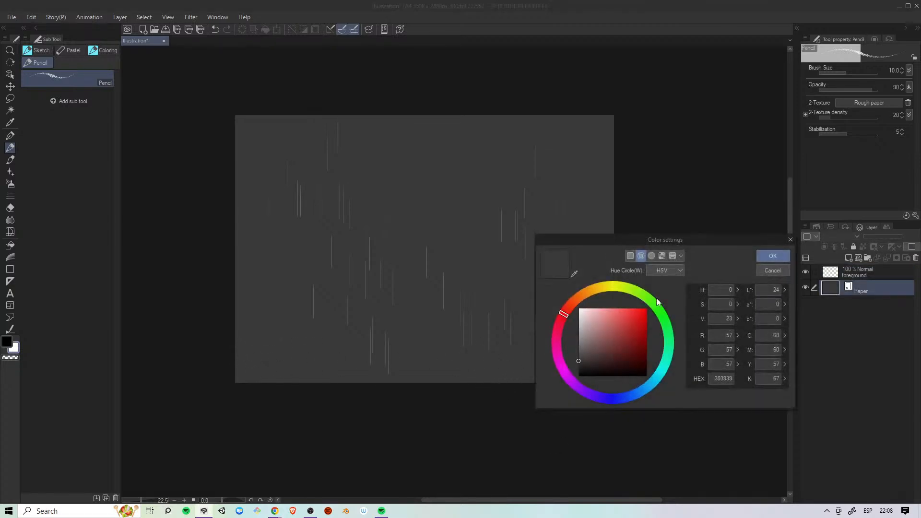
drag(581, 359, 576, 364)
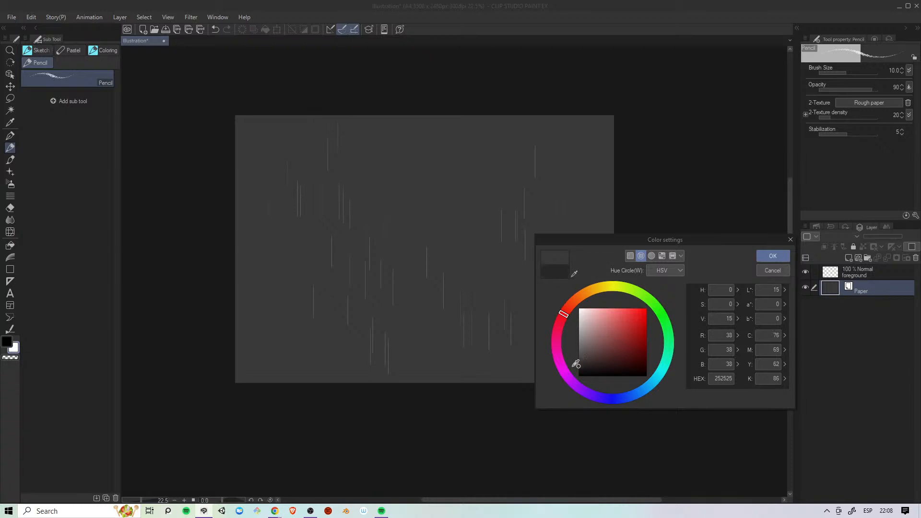
click(773, 256)
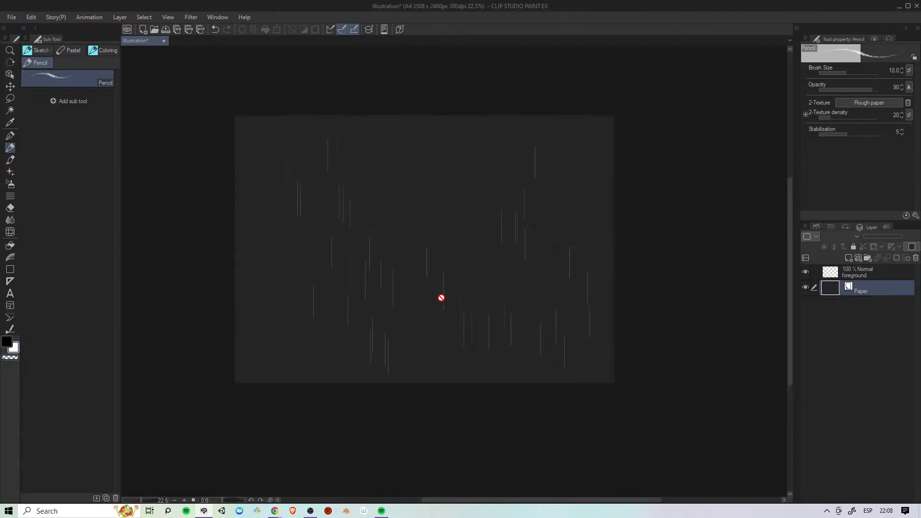
Step: Add a new layer directly above the paper and name it "mid ground"
click(862, 278)
click(874, 289)
click(849, 258)
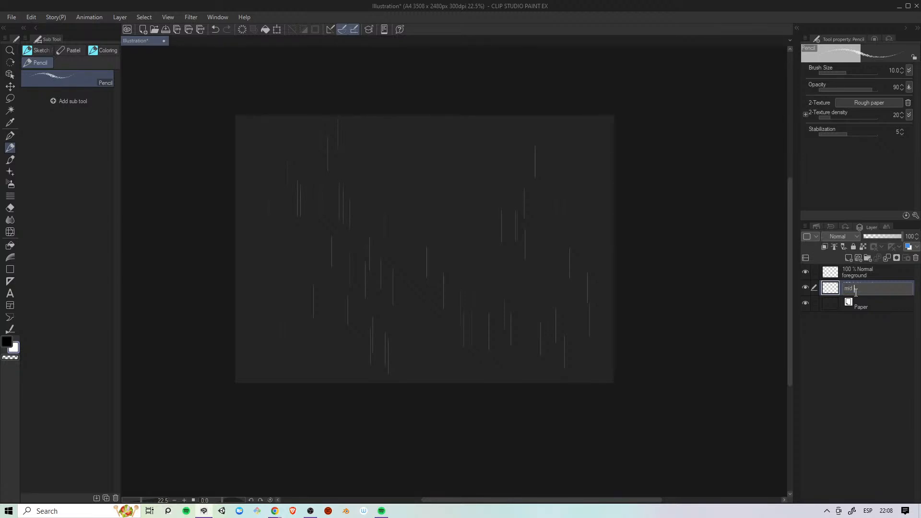
key(Return)
Step: Spray medium raindrops across the mid ground layer with the mid drops rain brush at size 300
key(b)
key(w)
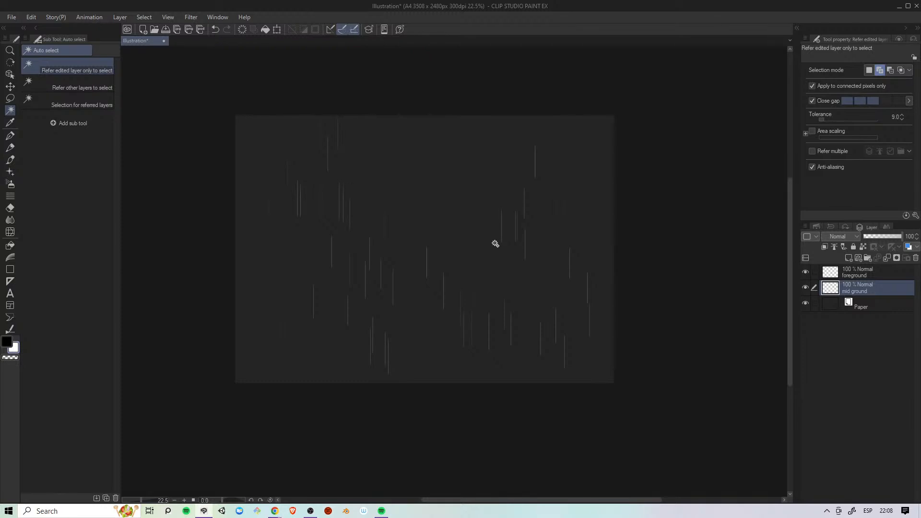
key(b)
click(76, 449)
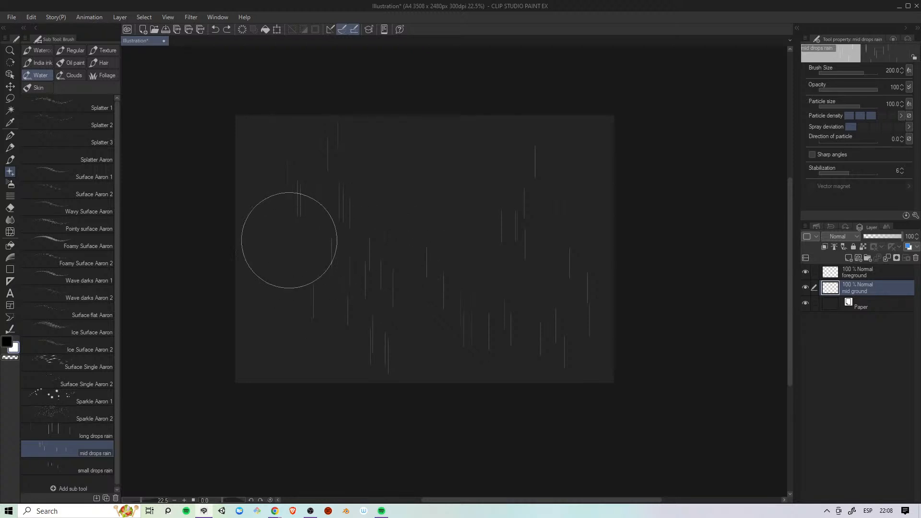
key(bracketright)
key(bracketright)
mouse_move(290, 302)
mouse_down()
mouse_move(288, 269)
mouse_move(317, 225)
mouse_move(396, 188)
mouse_move(399, 273)
mouse_move(421, 280)
mouse_move(537, 231)
mouse_move(575, 195)
mouse_move(556, 287)
mouse_move(489, 303)
mouse_move(397, 251)
mouse_move(410, 229)
mouse_move(374, 314)
mouse_move(299, 200)
mouse_move(275, 119)
mouse_move(275, 144)
mouse_move(379, 199)
mouse_move(478, 92)
mouse_move(481, 177)
mouse_move(604, 179)
mouse_move(309, 160)
mouse_move(344, 127)
mouse_up()
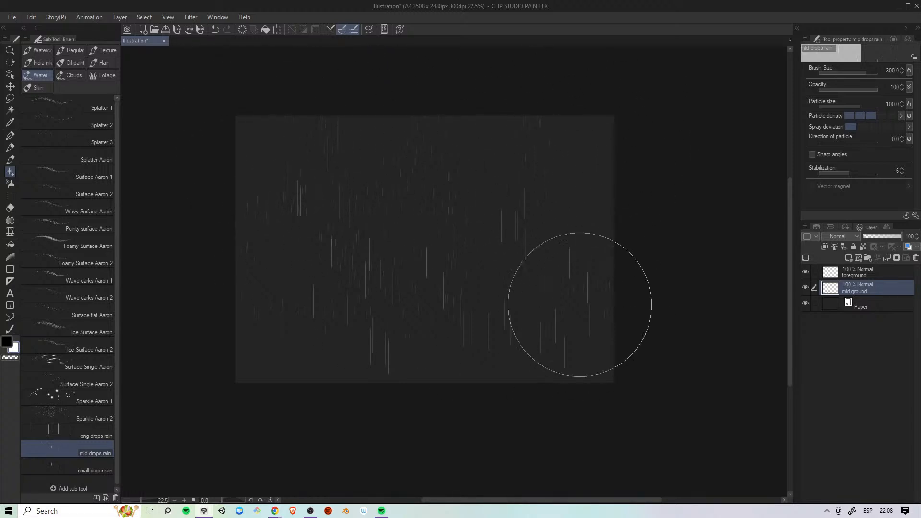
Step: Add a layer named "background" directly above the paper and cover it with the small drops rain brush
click(79, 465)
click(883, 306)
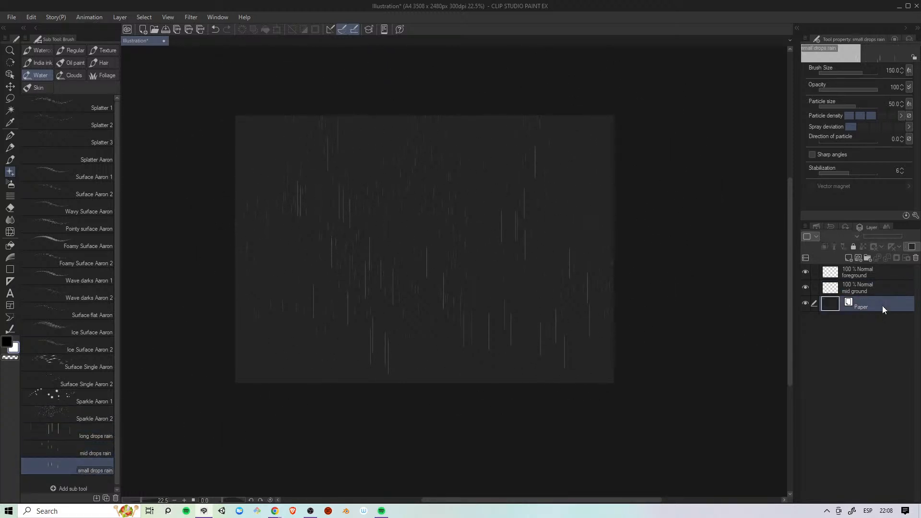
click(848, 258)
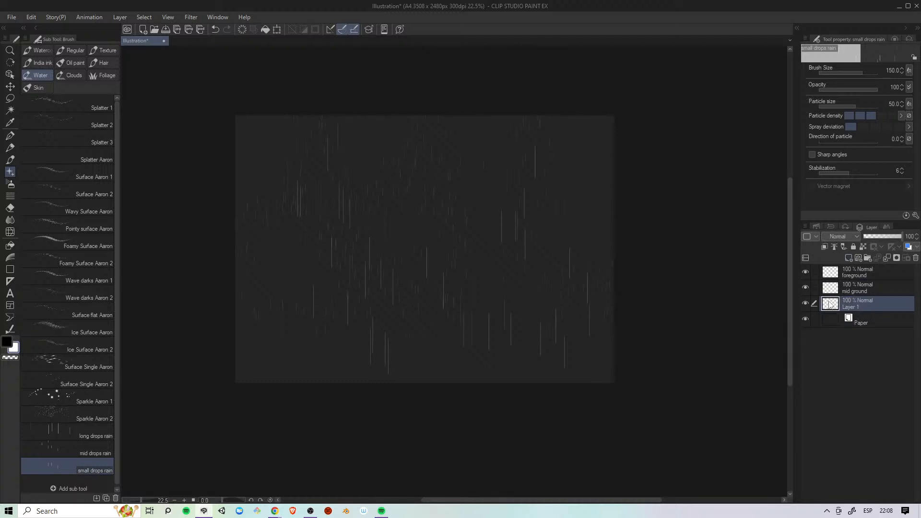
double_click(856, 306)
text(background)
key(Return)
Step: Spray more long raindrops over the upper and middle canvas on the foreground layer with the long drops rain brush
click(74, 431)
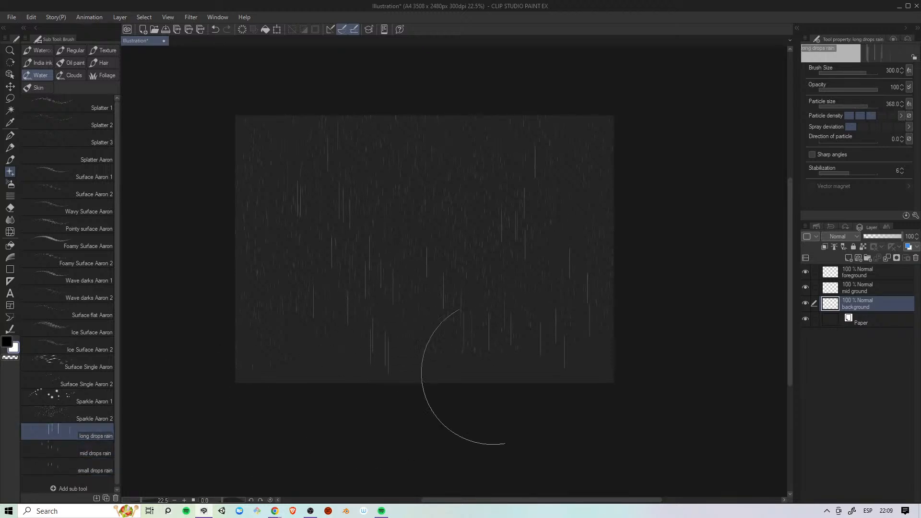
click(869, 274)
mouse_move(442, 179)
mouse_down()
mouse_move(450, 229)
mouse_move(432, 249)
mouse_up()
drag(289, 164, 298, 221)
mouse_move(593, 163)
mouse_down()
mouse_move(484, 241)
mouse_move(428, 116)
mouse_move(416, 229)
mouse_move(353, 130)
mouse_move(278, 145)
mouse_move(272, 224)
mouse_move(225, 224)
mouse_move(237, 112)
mouse_move(286, 230)
mouse_move(549, 223)
mouse_up()
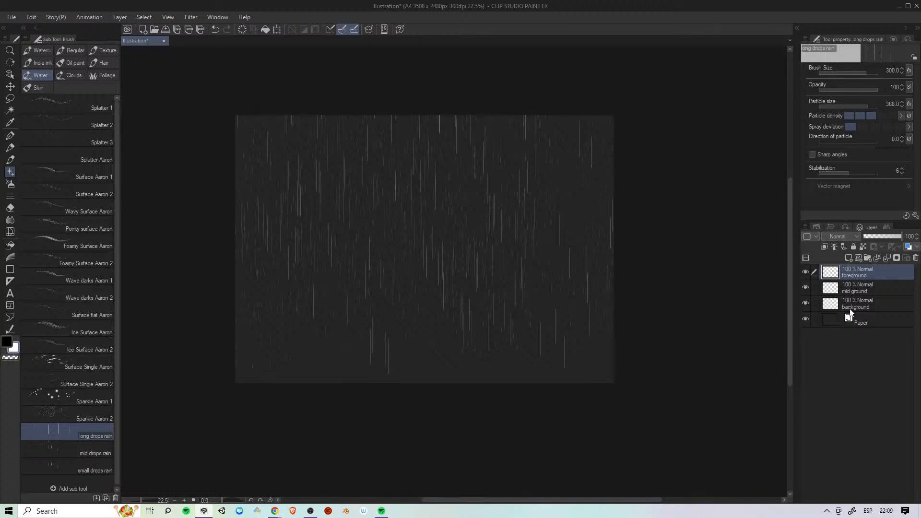
Step: Lower the background layer's opacity to 75% and the mid ground layer's opacity to 85%
key(k)
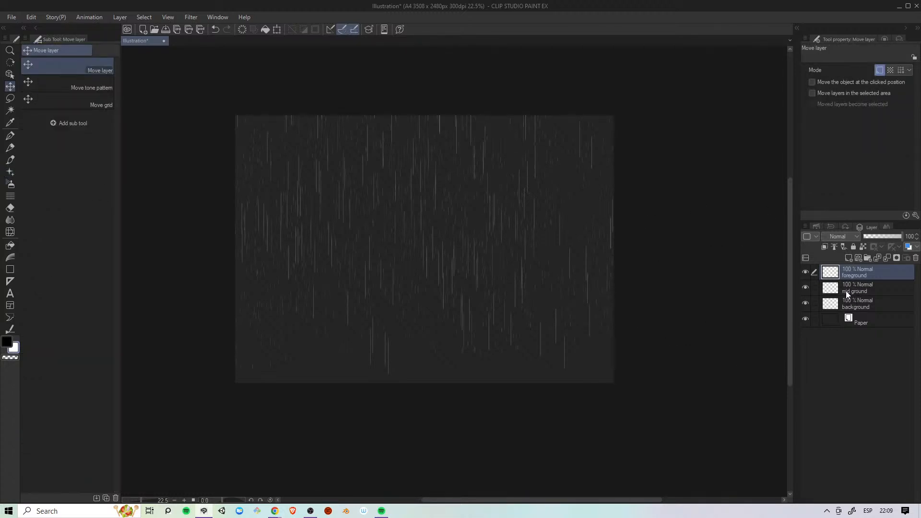
click(877, 304)
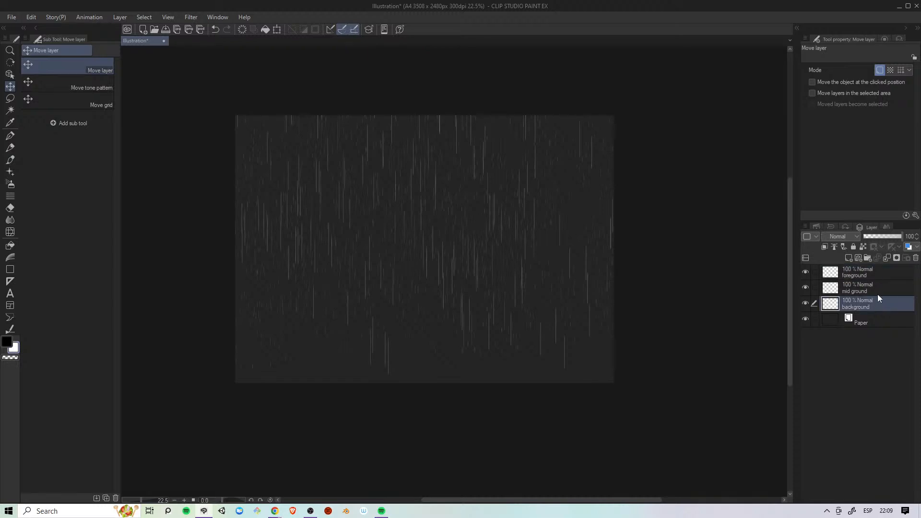
click(909, 236)
text(75)
key(Return)
click(864, 288)
click(910, 236)
text(85)
key(Return)
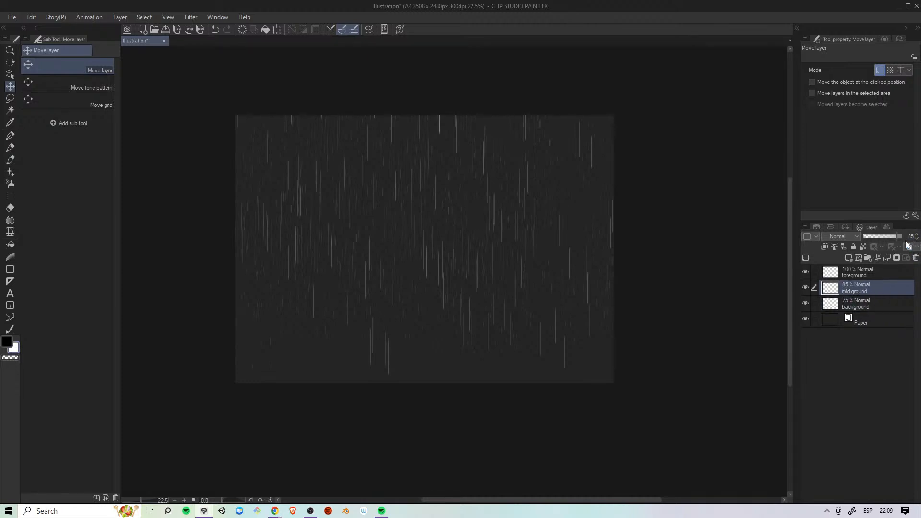
Step: Duplicate the foreground layer and set the copy's opacity to 65%
click(876, 274)
key(ctrl+c)
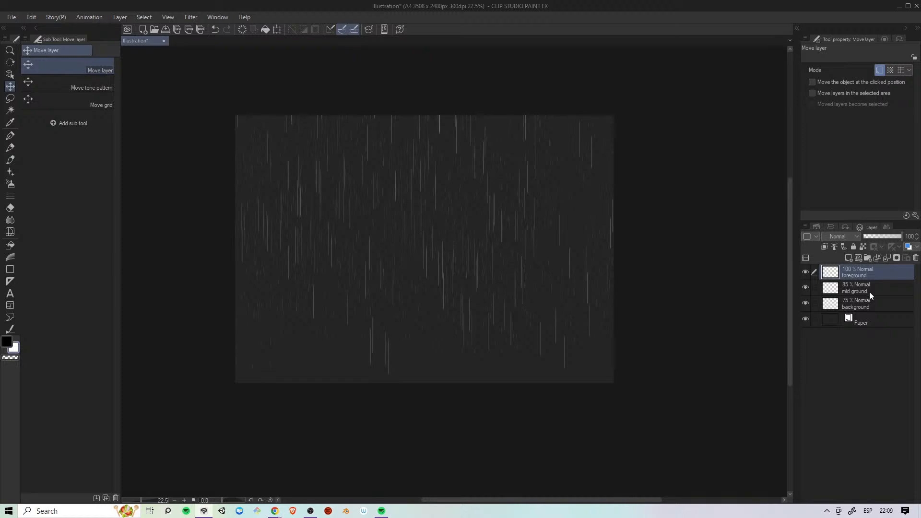
key(ctrl+v)
click(911, 237)
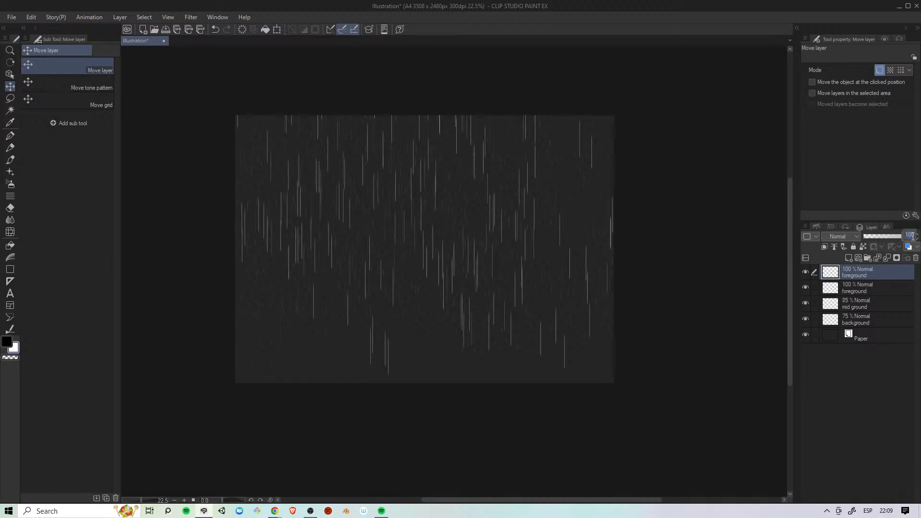
text(65)
key(Return)
Step: Compare the rain with and without the duplicated foreground layer, and set the copy's opacity to 45%
click(805, 271)
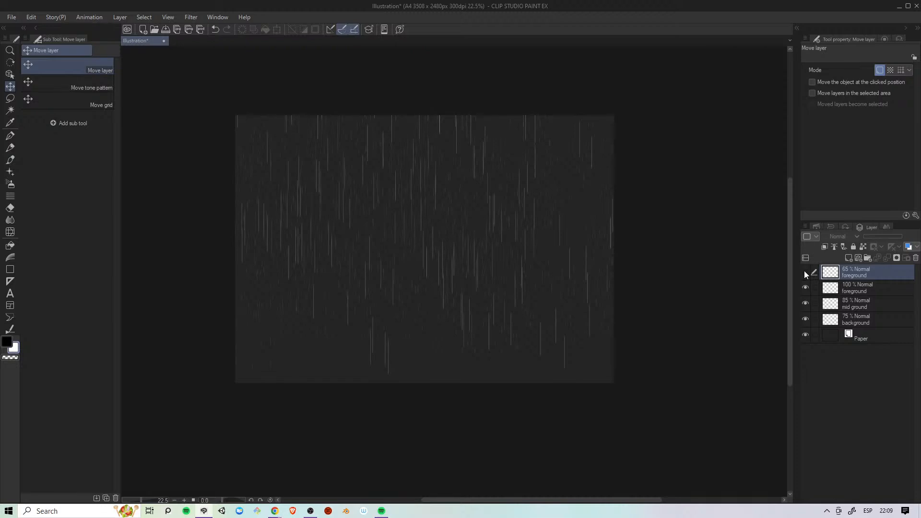
click(804, 271)
click(805, 271)
click(805, 272)
click(805, 271)
click(805, 272)
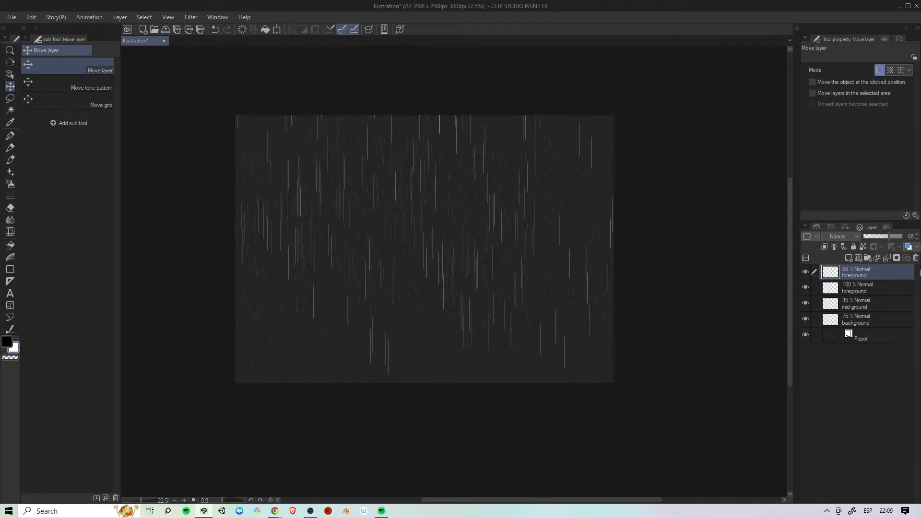
click(909, 247)
Step: Add a new layer above all the rain layers and name it "ground"
click(848, 260)
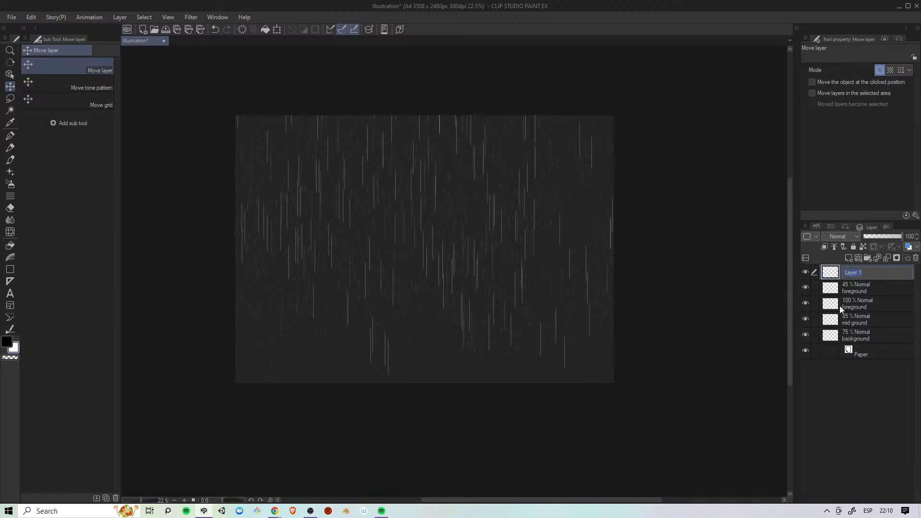
text(ground)
key(Return)
Step: Paint small splash marks on the ground layer near the canvas's lower-left corner with the Oval 2 marker at size 20
key(p)
key(p)
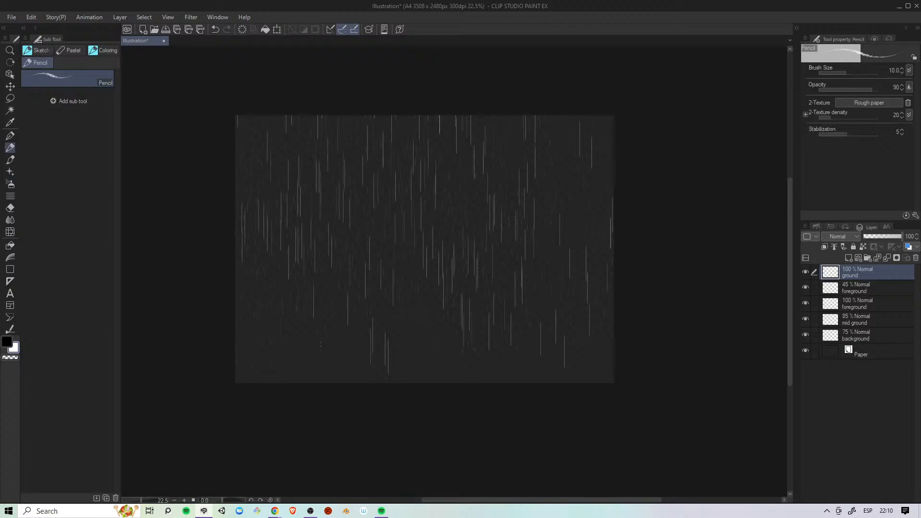
key(p)
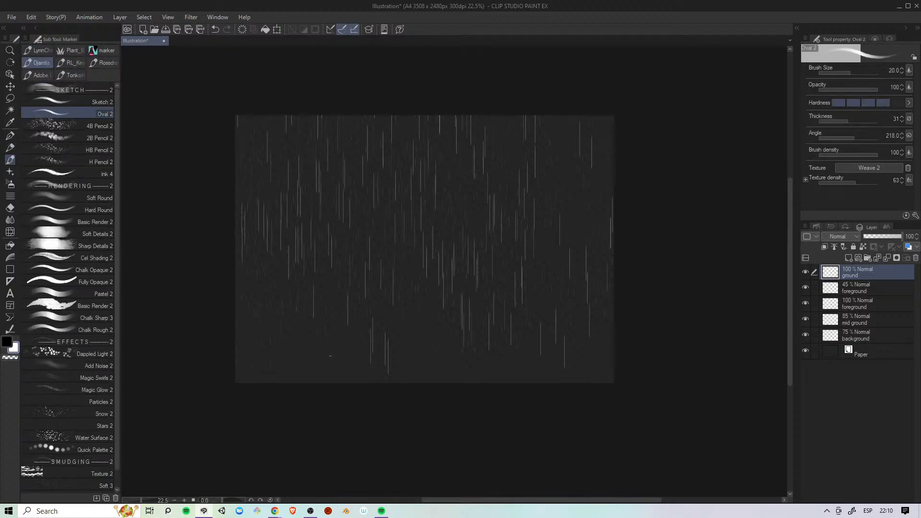
scroll(341, 356, up, 4)
drag(330, 366, 335, 369)
key(ctrl+z)
key(ctrl+z)
drag(588, 355, 596, 360)
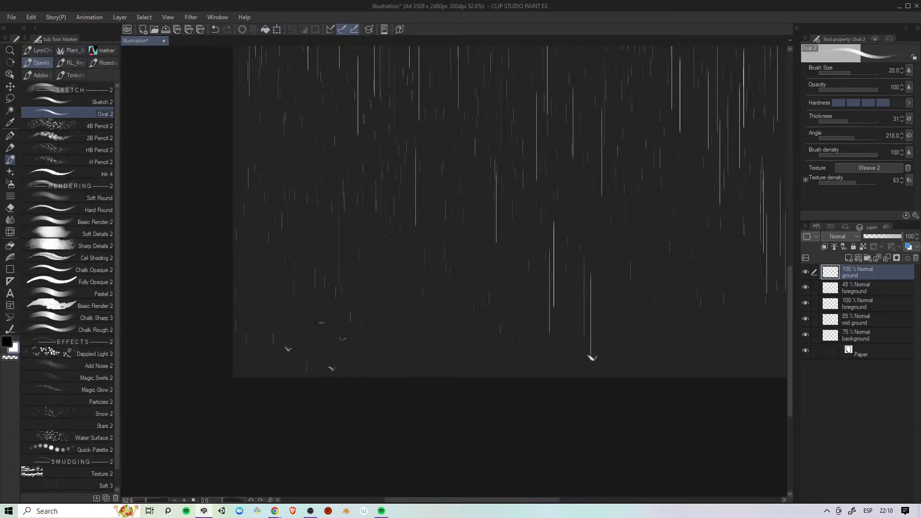
drag(331, 301, 338, 304)
Step: Show the Navigator, shrink it and place it over the canvas area clear of the brush list
click(217, 17)
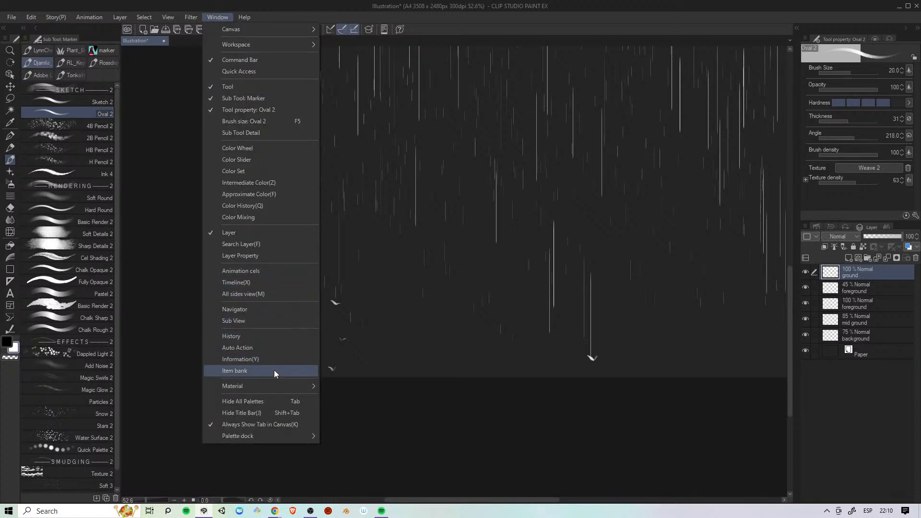
click(269, 310)
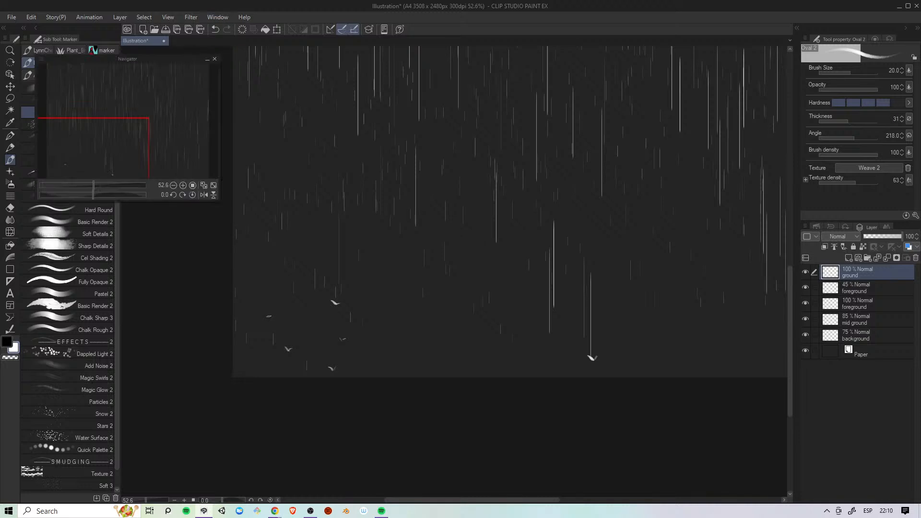
drag(219, 202, 180, 189)
drag(151, 58, 240, 55)
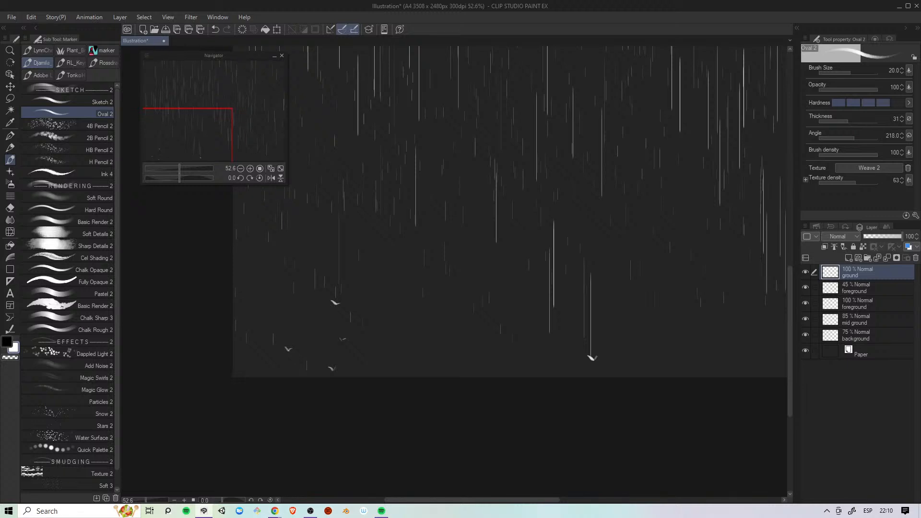
Step: Paint more small splash marks along the canvas's lower edge, working towards its right side with the Oval 2 brush
drag(420, 345, 339, 362)
drag(462, 348, 468, 352)
drag(695, 362, 575, 369)
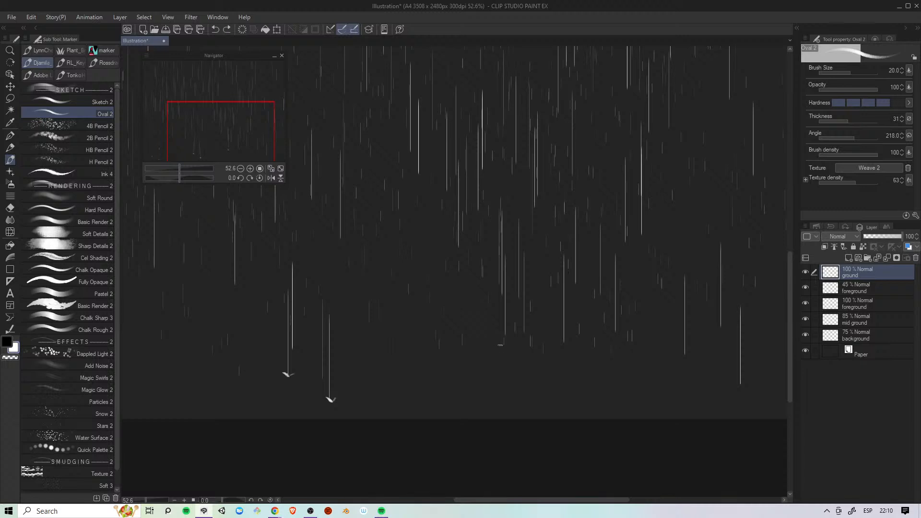
key(ctrl+z)
drag(520, 389, 531, 394)
mouse_move(612, 379)
mouse_down()
mouse_move(539, 375)
mouse_move(550, 370)
mouse_up()
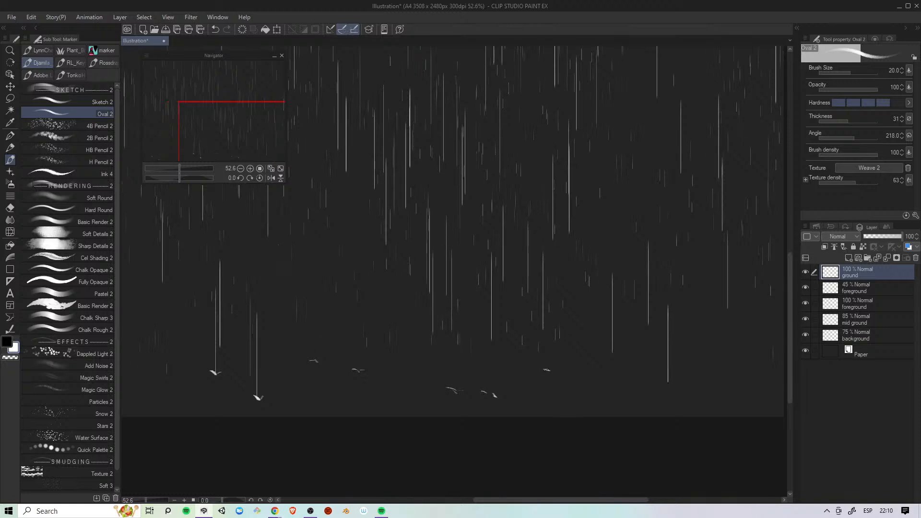
drag(649, 382, 598, 373)
drag(574, 382, 581, 384)
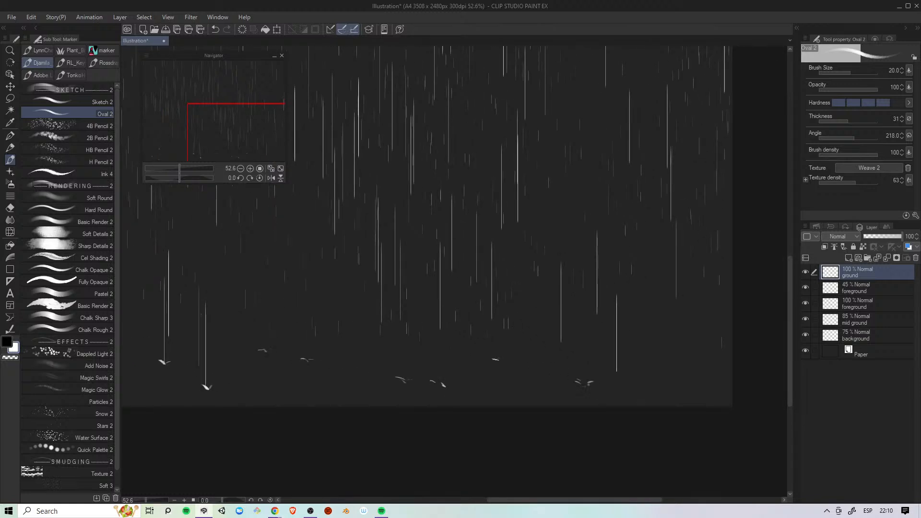
drag(669, 336, 616, 340)
drag(587, 342, 539, 365)
drag(479, 374, 496, 373)
Step: Erase stray splash marks near the canvas's lower-left corner by painting with transparent colour
key(c)
scroll(484, 362, up, 1)
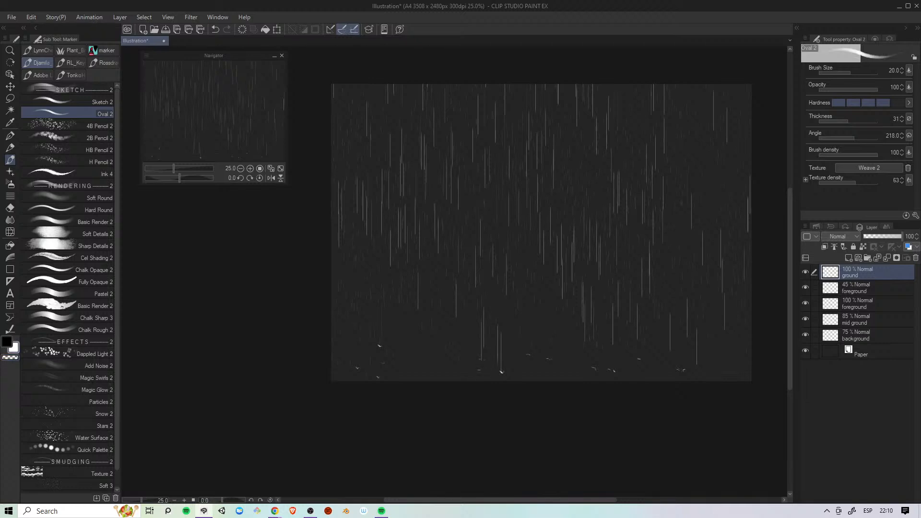
key(c)
mouse_move(395, 370)
mouse_down()
mouse_move(373, 350)
mouse_move(381, 342)
mouse_up()
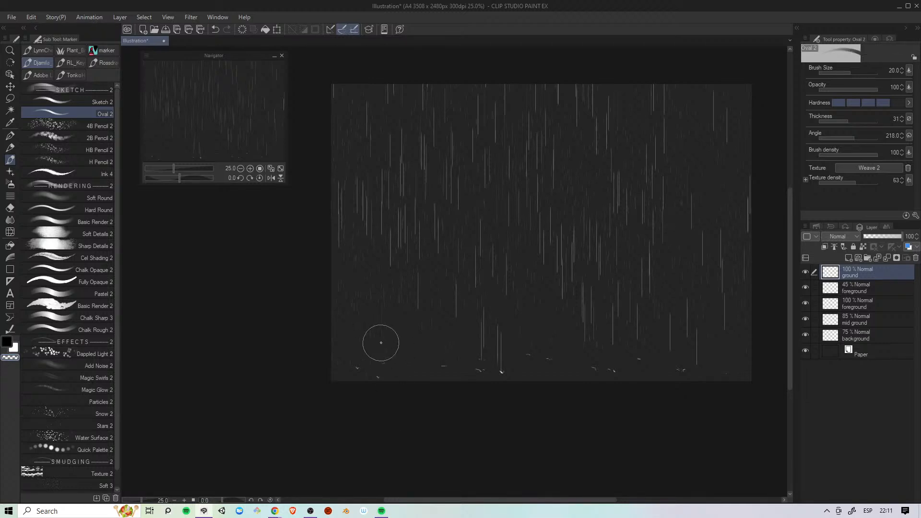
drag(642, 363, 537, 380)
drag(470, 326, 502, 373)
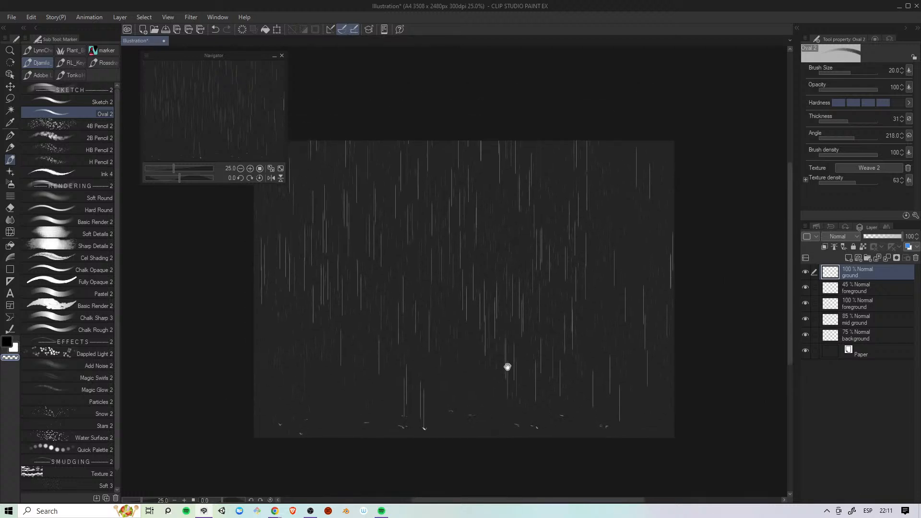
scroll(516, 361, down, 2)
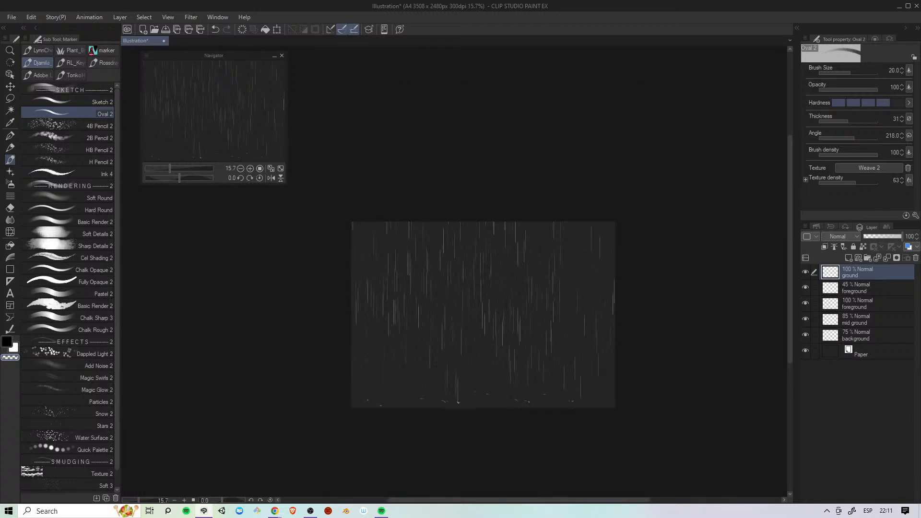
scroll(504, 354, up, 1)
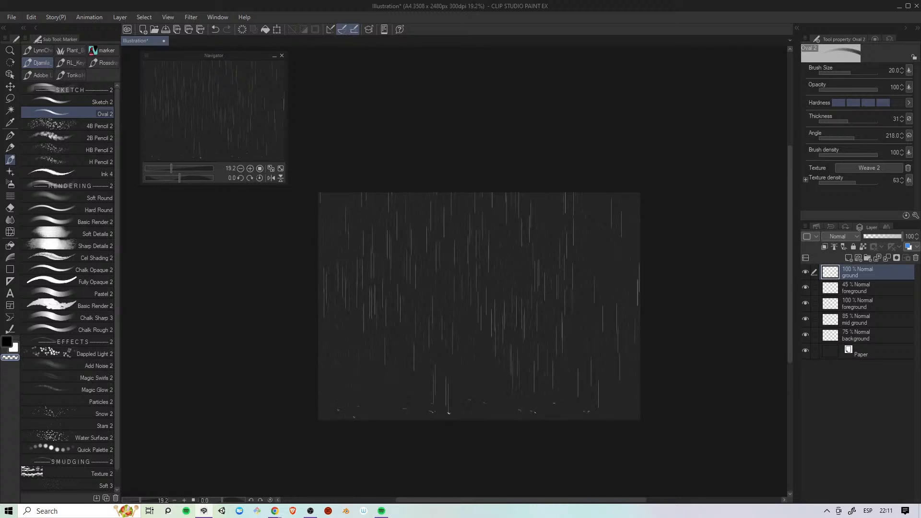
scroll(526, 300, up, 9)
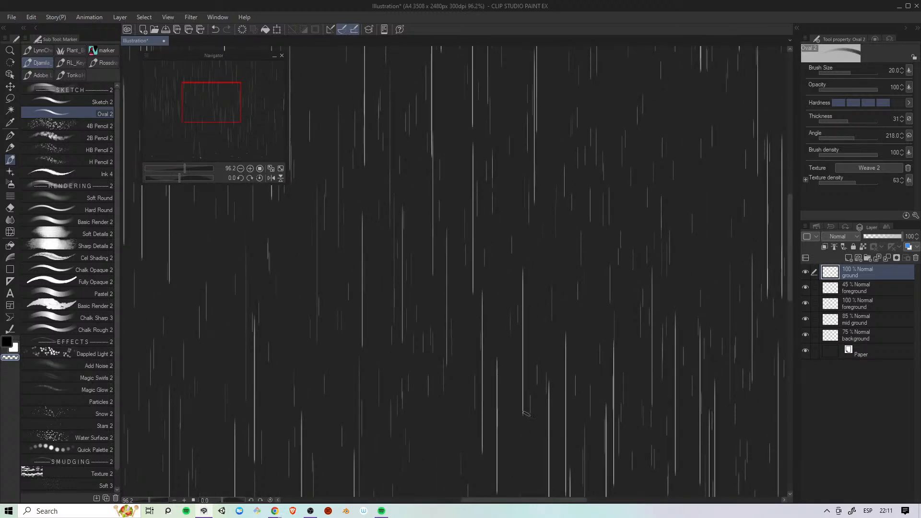
scroll(554, 364, down, 9)
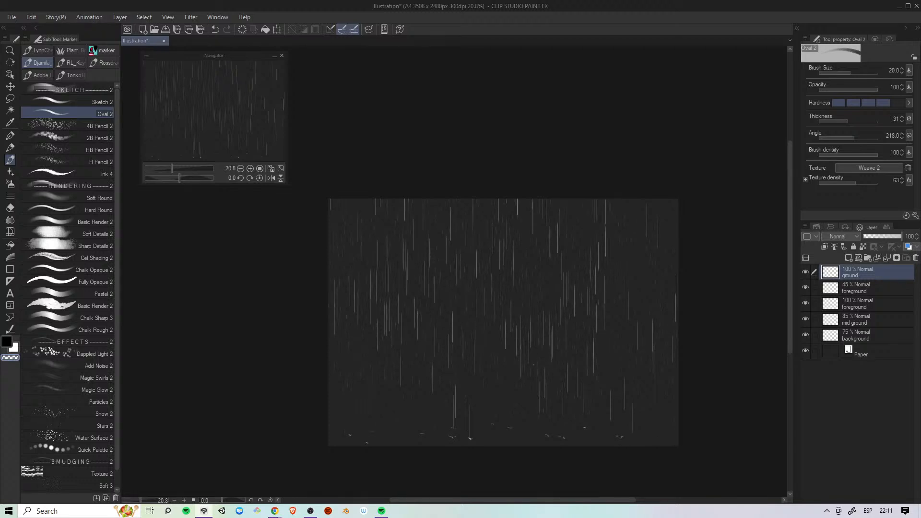
Step: Start a Motion blur on the 100% opacity foreground layer with direction Forward and strength 18.24
click(877, 289)
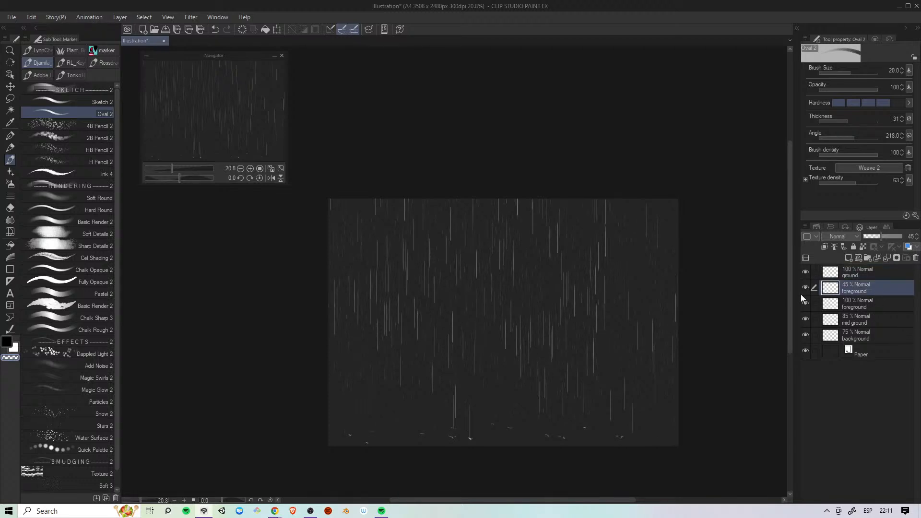
click(868, 307)
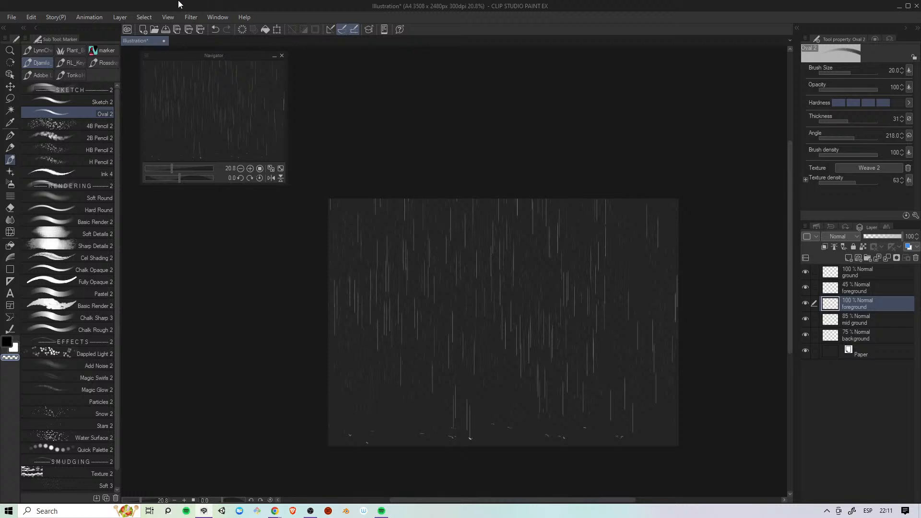
click(191, 17)
mouse_move(233, 64)
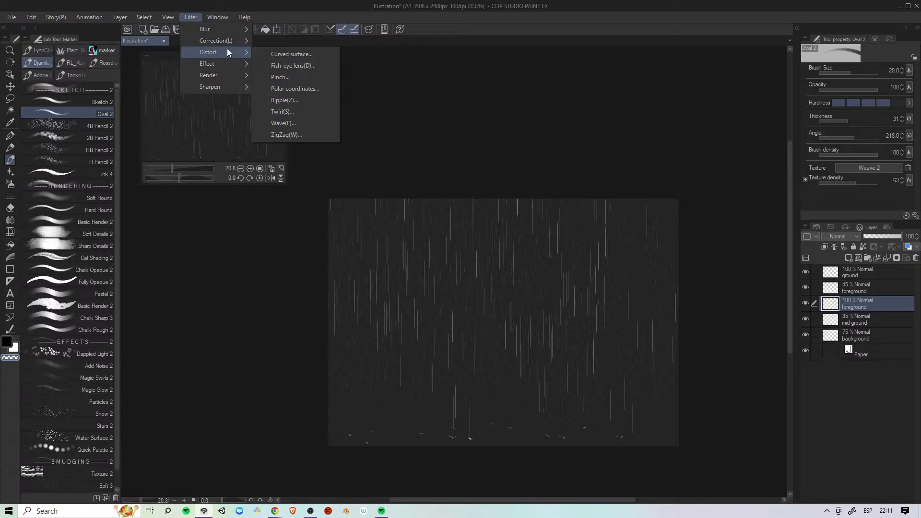
mouse_move(227, 29)
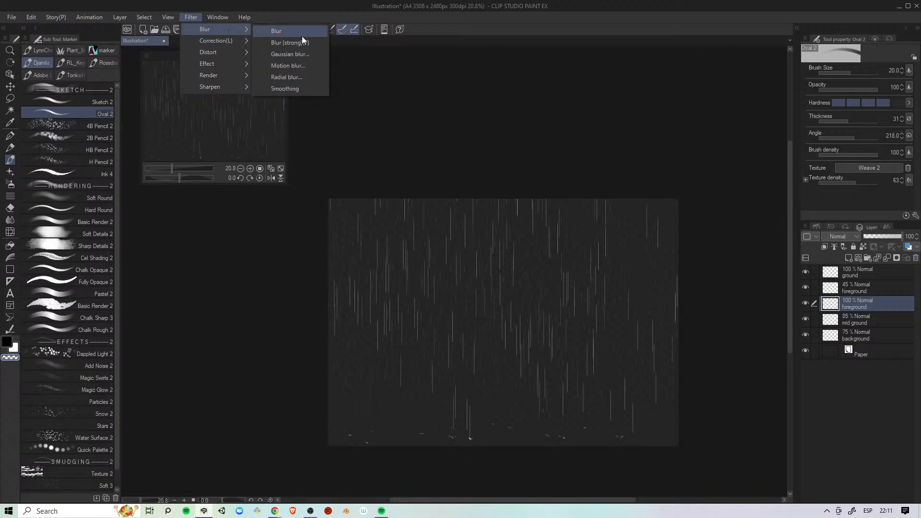
click(298, 65)
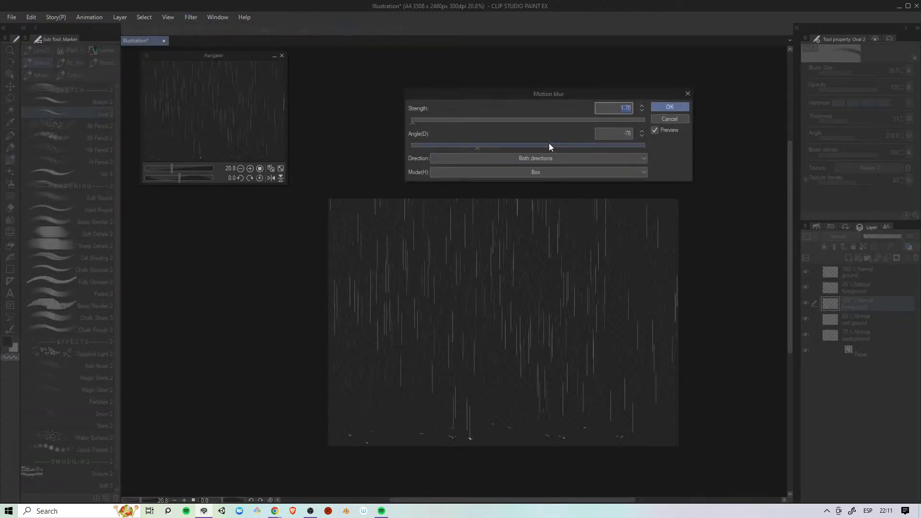
click(540, 158)
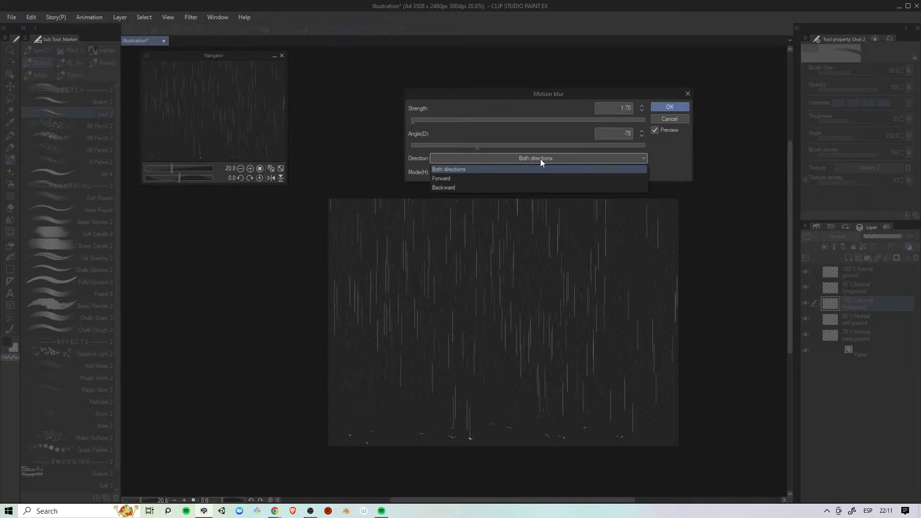
click(458, 179)
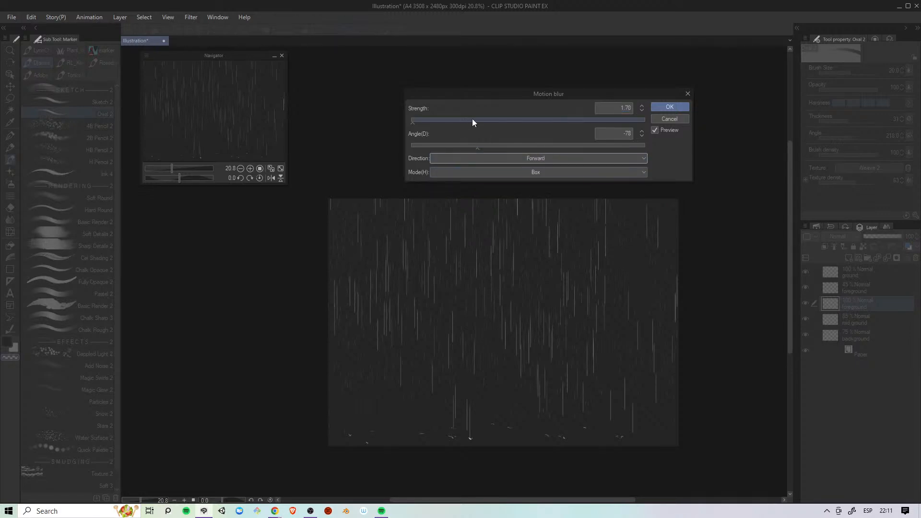
click(453, 119)
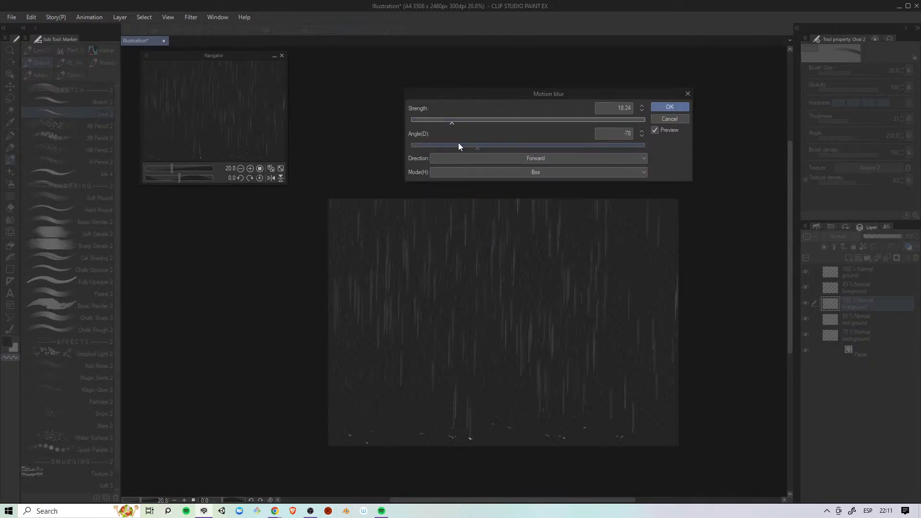
Step: Set the motion blur's angle to 90 and its strength to 13.78, and apply it to the foreground layer
drag(475, 146, 468, 145)
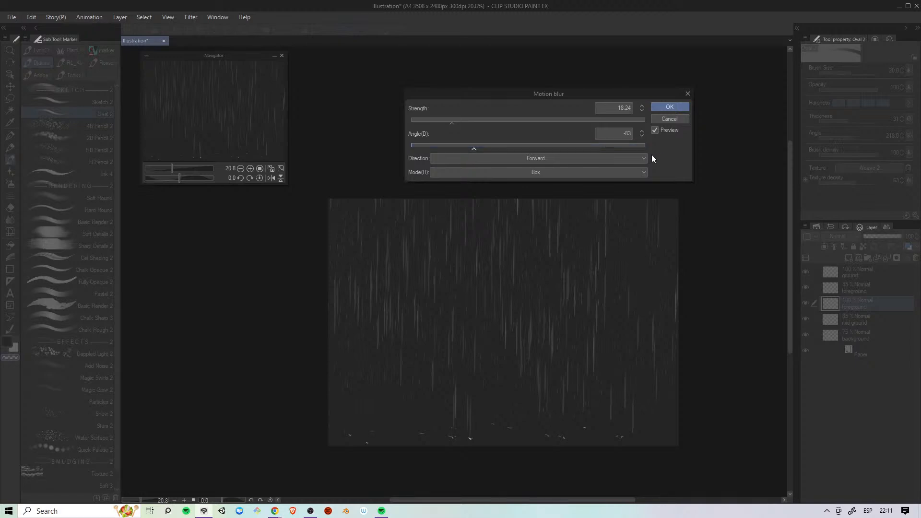
click(640, 131)
click(640, 131)
click(640, 131)
click(640, 131)
click(639, 132)
click(639, 132)
click(639, 131)
text(90)
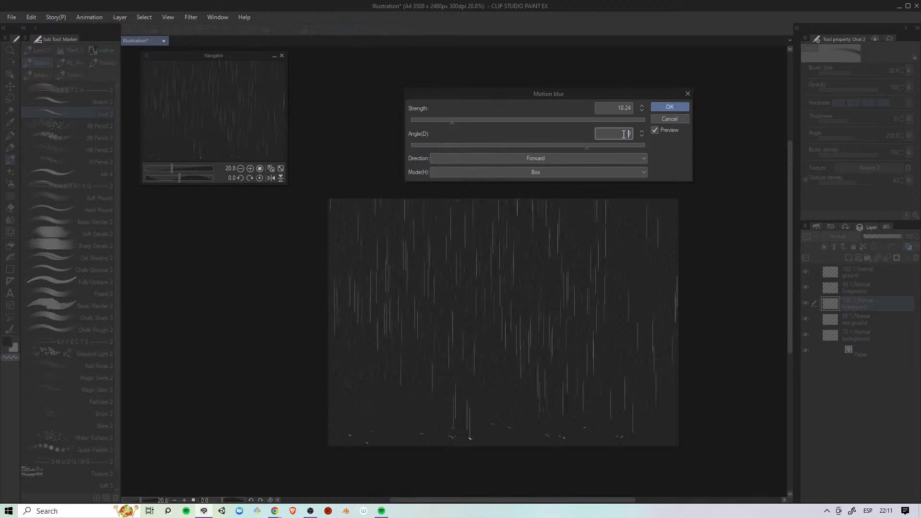
click(655, 131)
click(448, 121)
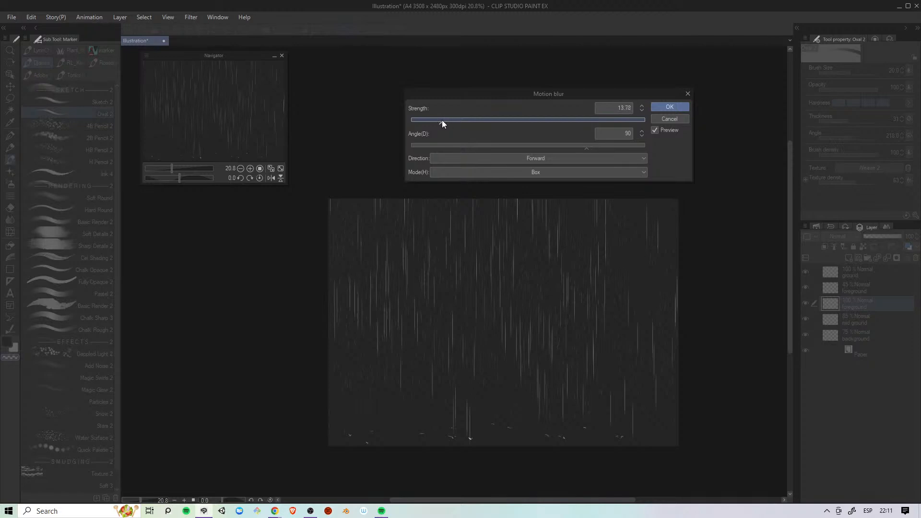
click(676, 106)
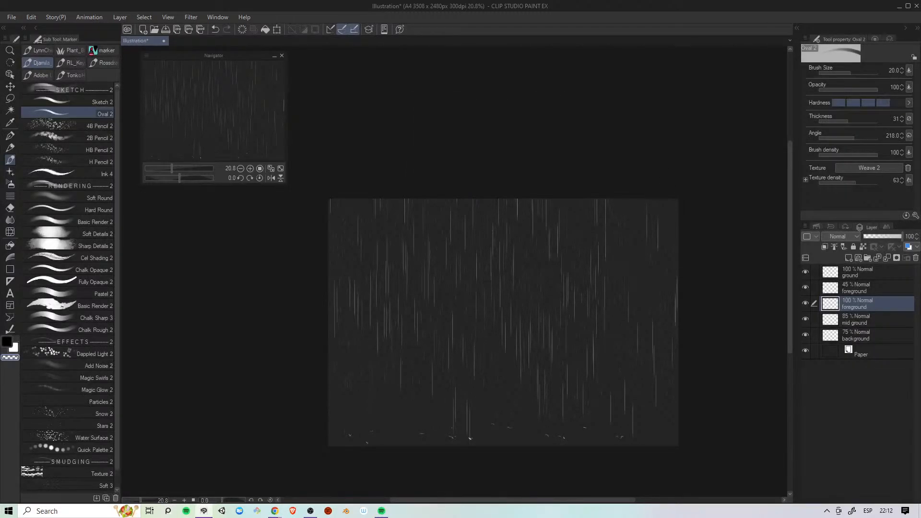
Step: Lower the ground layer's opacity to 38%
drag(569, 391, 564, 373)
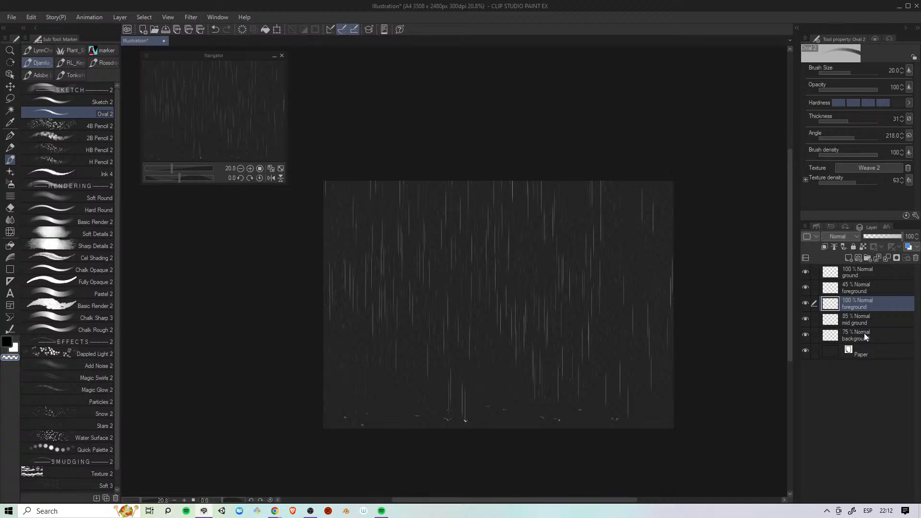
click(859, 269)
click(885, 236)
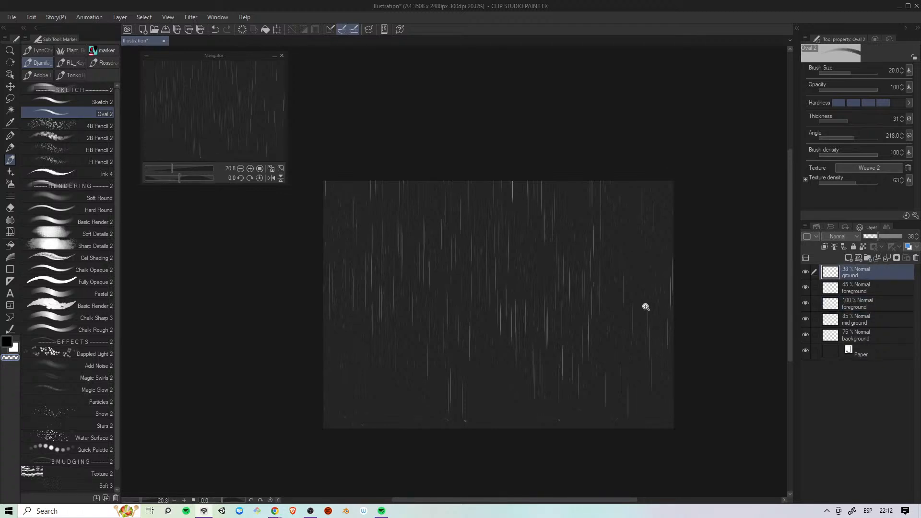
scroll(649, 312, up, 3)
scroll(658, 333, down, 2)
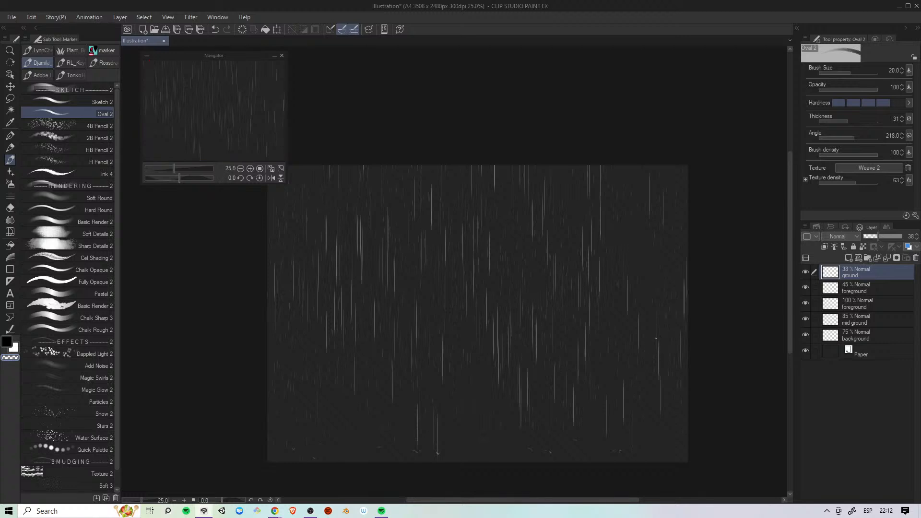
scroll(663, 337, down, 2)
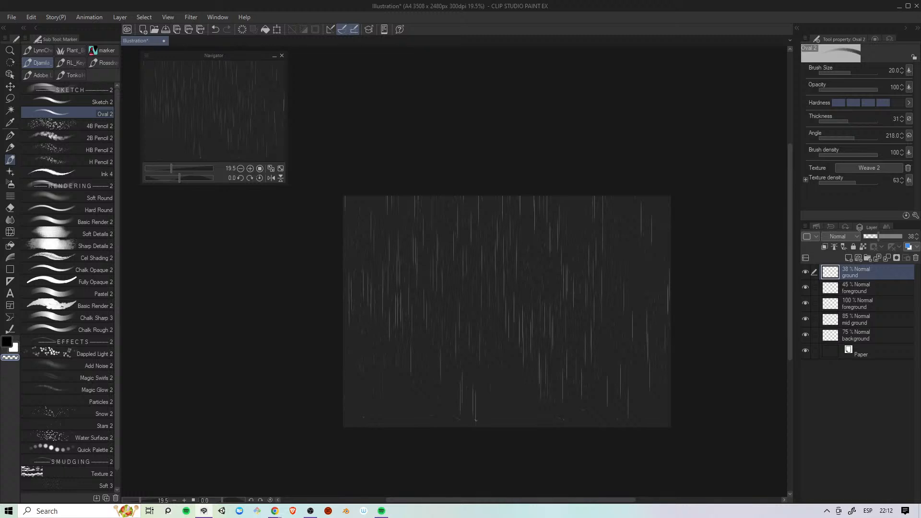
Step: Add two copies of the 75% background rain layer, flipping the first copy horizontally
click(862, 341)
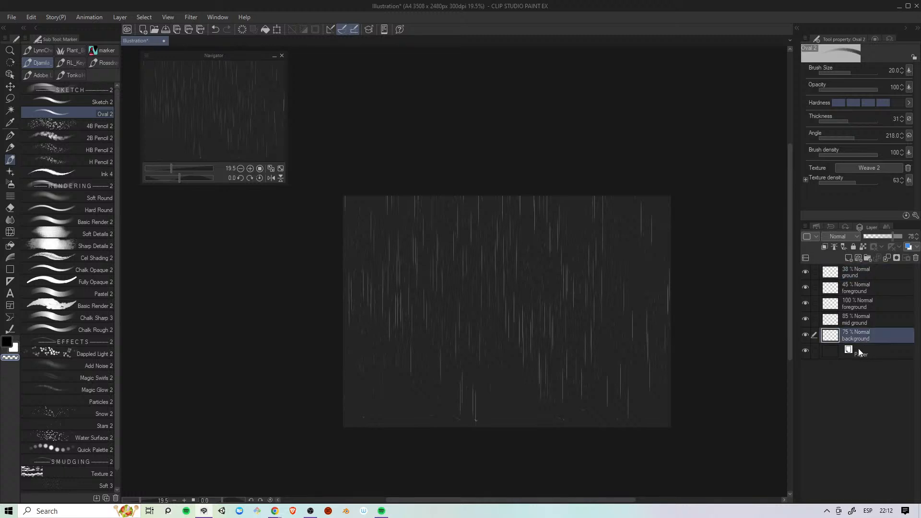
key(k)
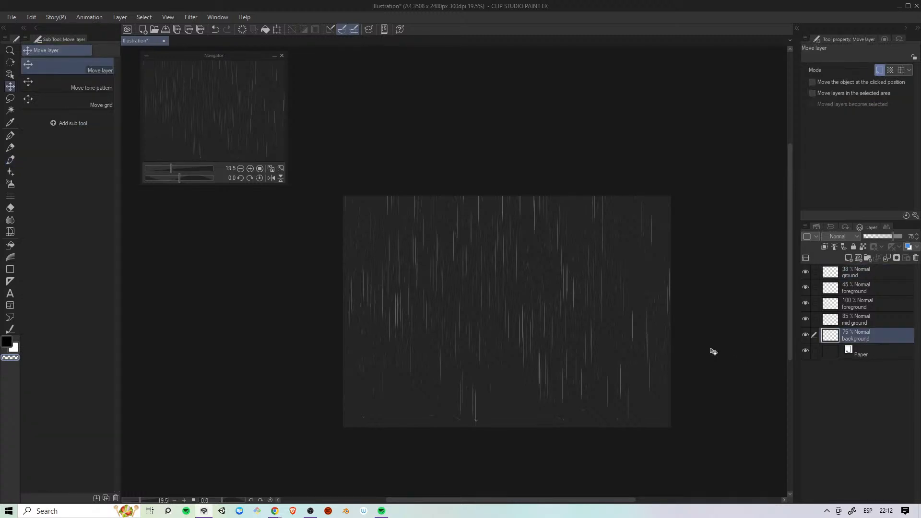
key(ctrl+c)
key(ctrl+v)
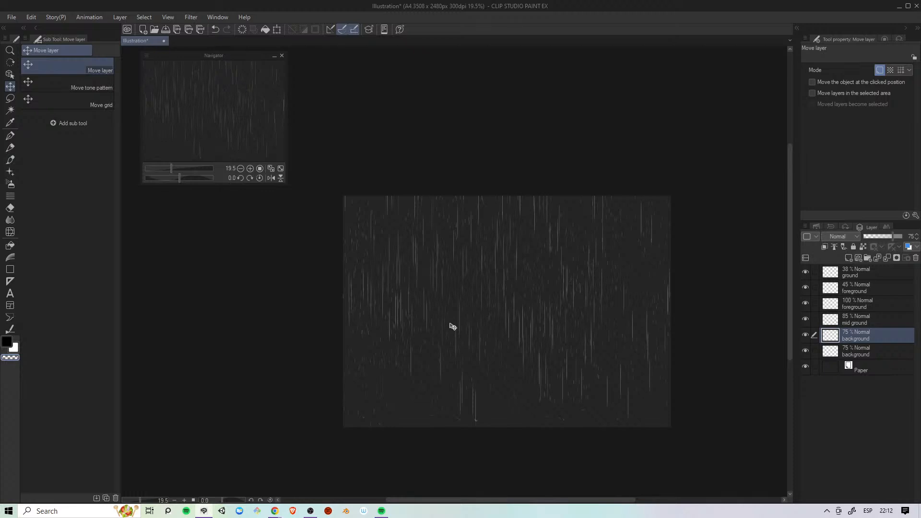
key(ctrl+t)
click(841, 71)
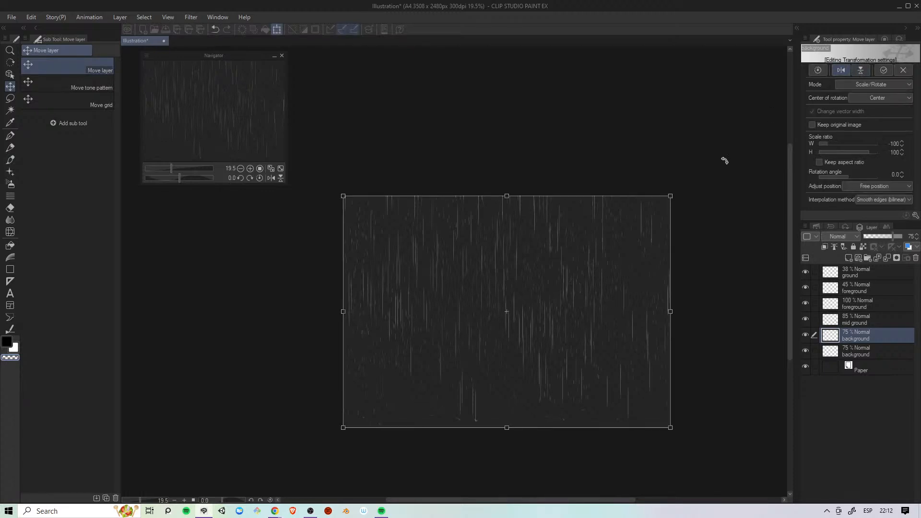
key(Return)
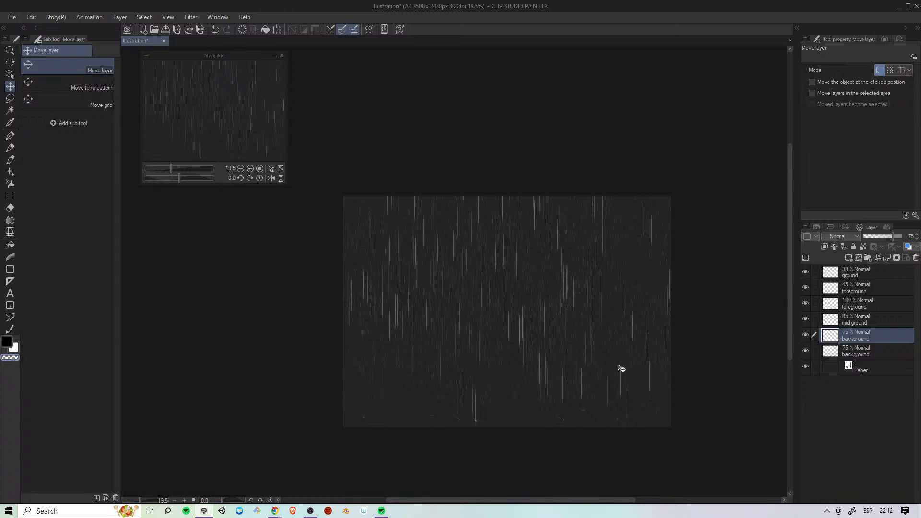
key(ctrl+v)
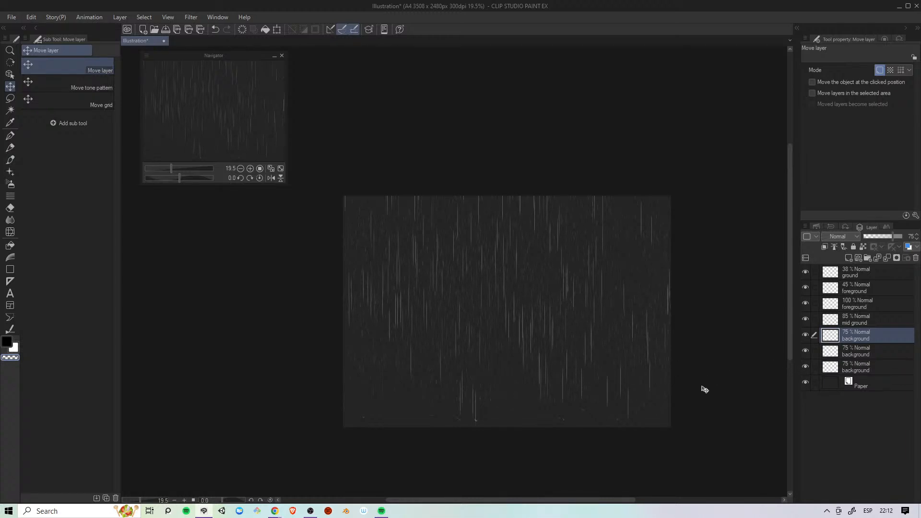
Step: Set the opacity of all three background layers to 80%
drag(894, 236, 918, 248)
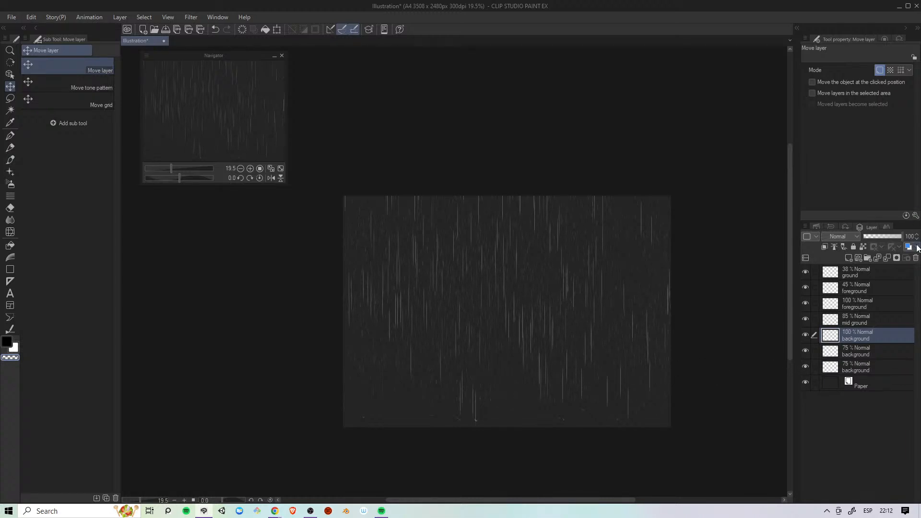
ctrl+click(860, 356)
click(860, 367)
ctrl+click(862, 351)
drag(882, 239, 910, 240)
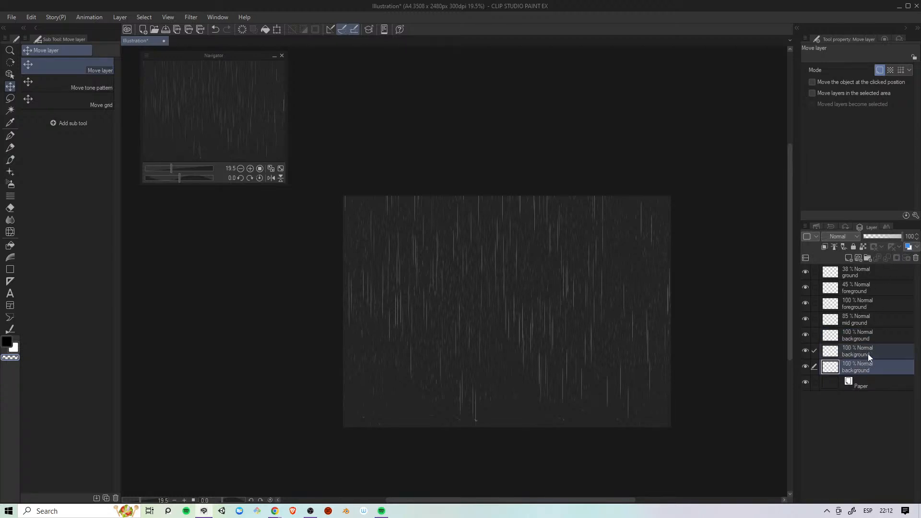
ctrl+click(871, 336)
click(910, 236)
text(80)
key(Return)
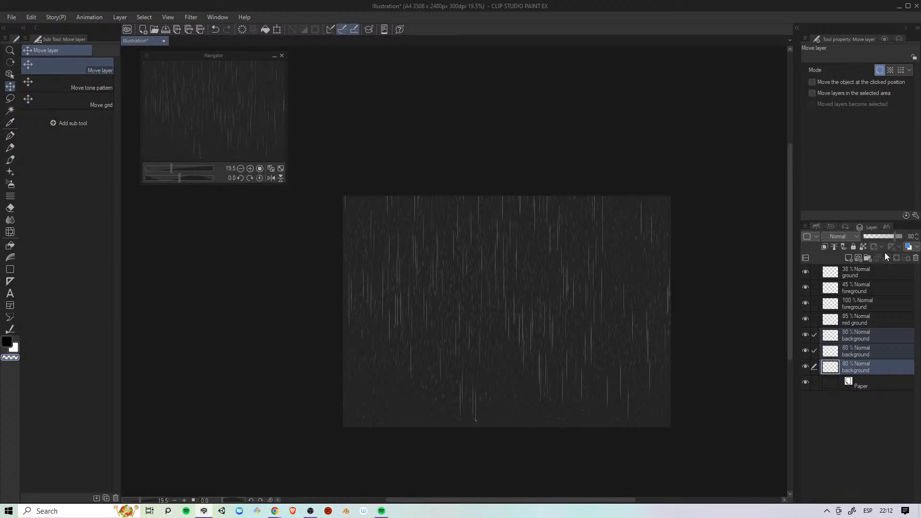
scroll(521, 274, up, 2)
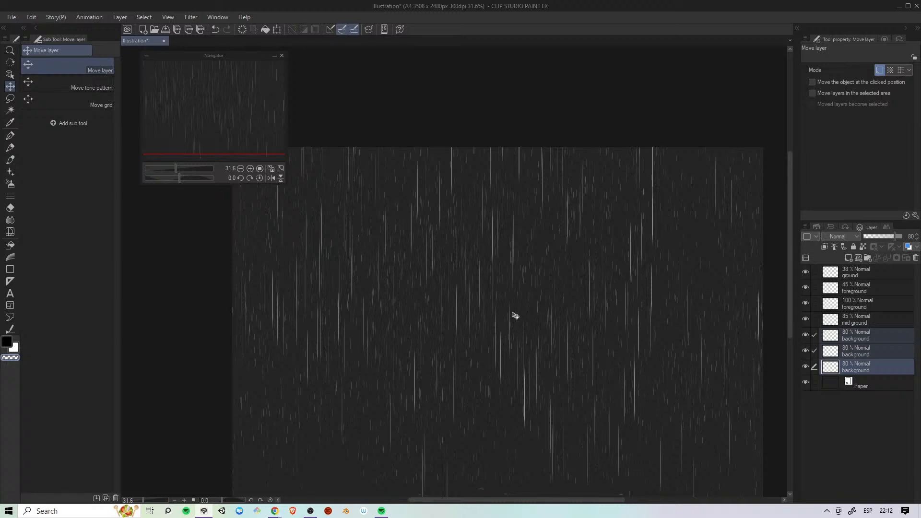
scroll(542, 321, down, 2)
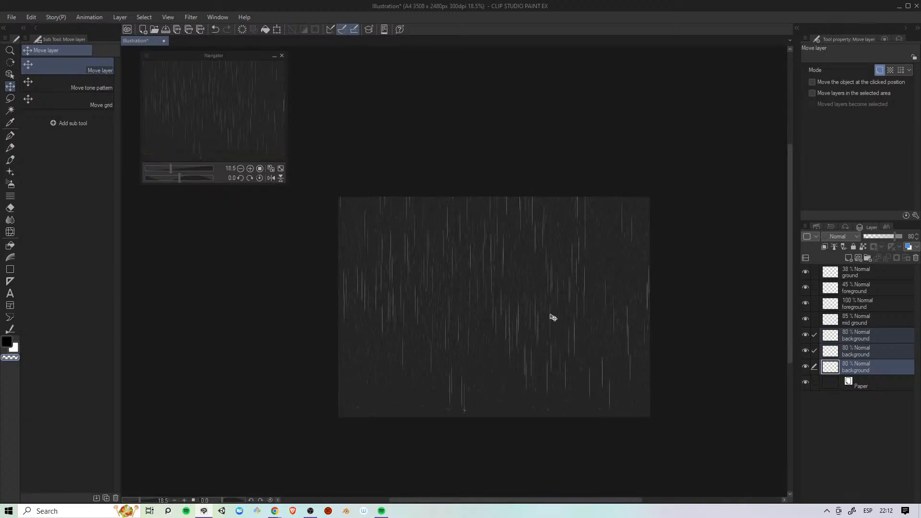
scroll(559, 313, up, 2)
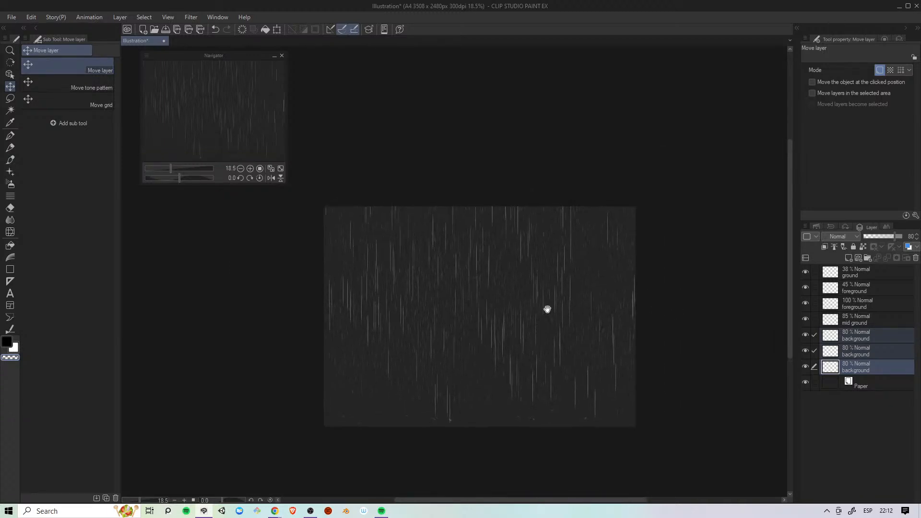
scroll(552, 321, up, 2)
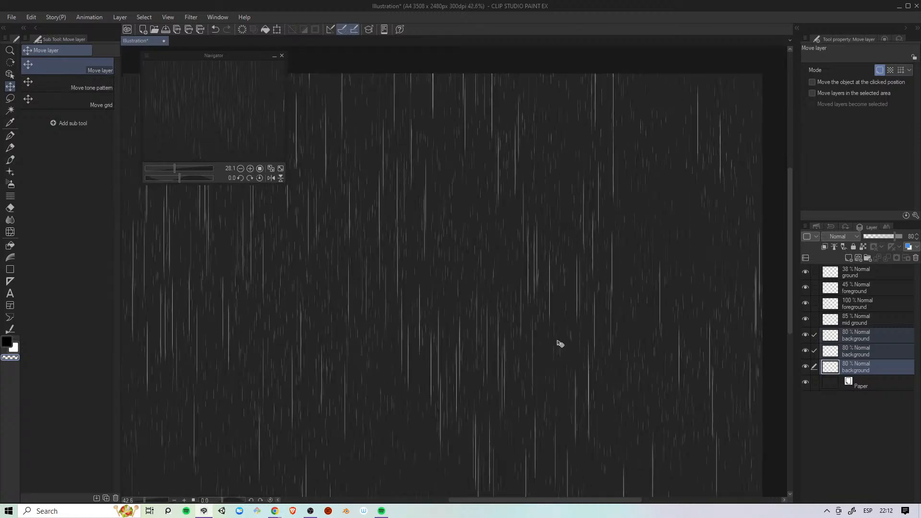
scroll(527, 307, down, 3)
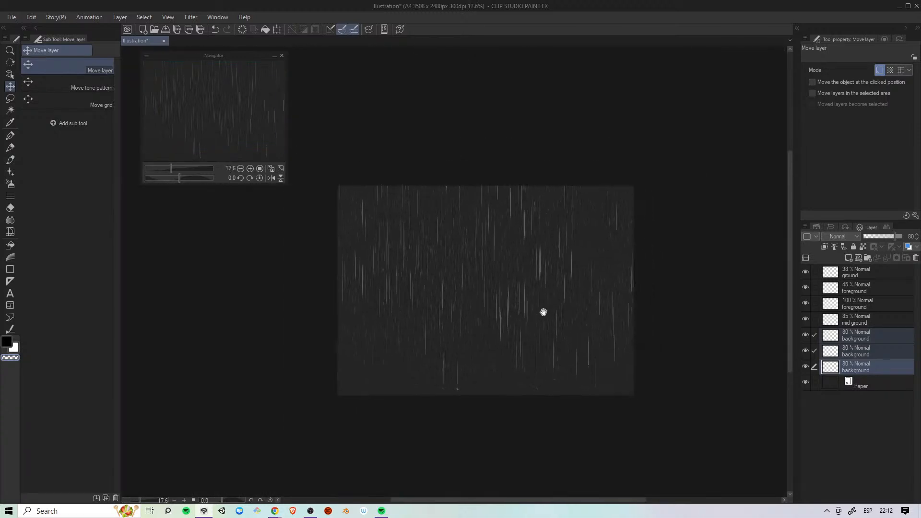
Step: Add a new layer above the ground layer and switch to the Oval 2 brush with black at size 40
click(854, 268)
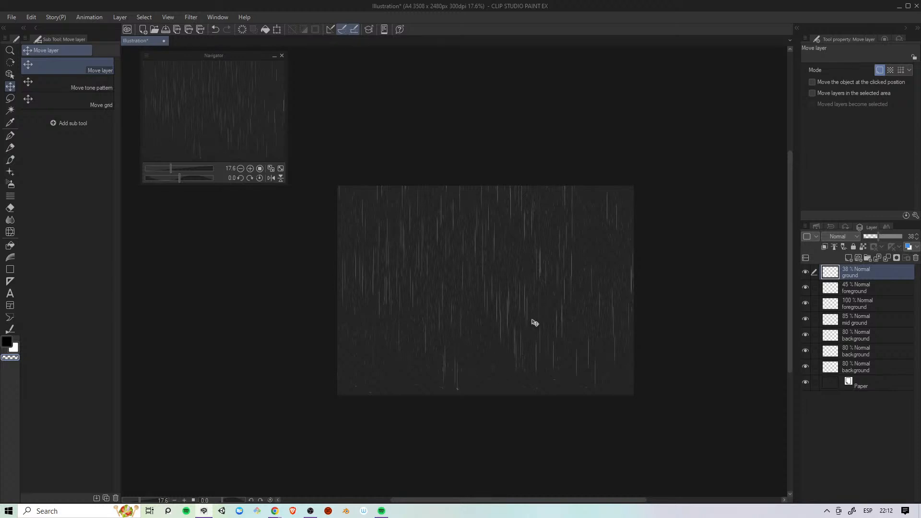
drag(532, 306, 510, 305)
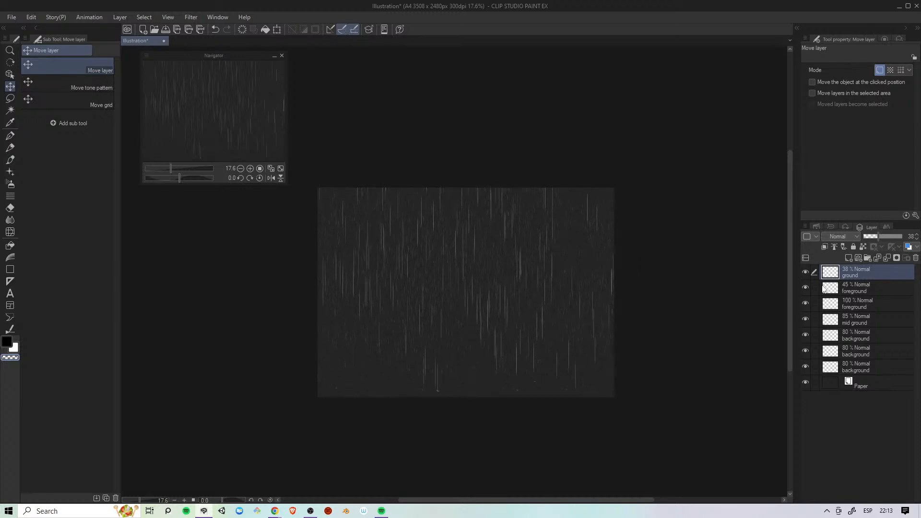
click(848, 258)
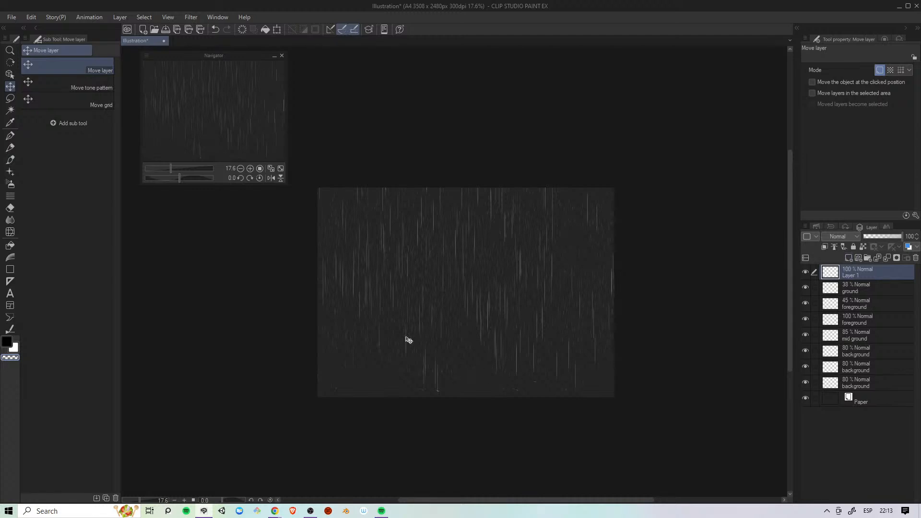
key(p)
key(x)
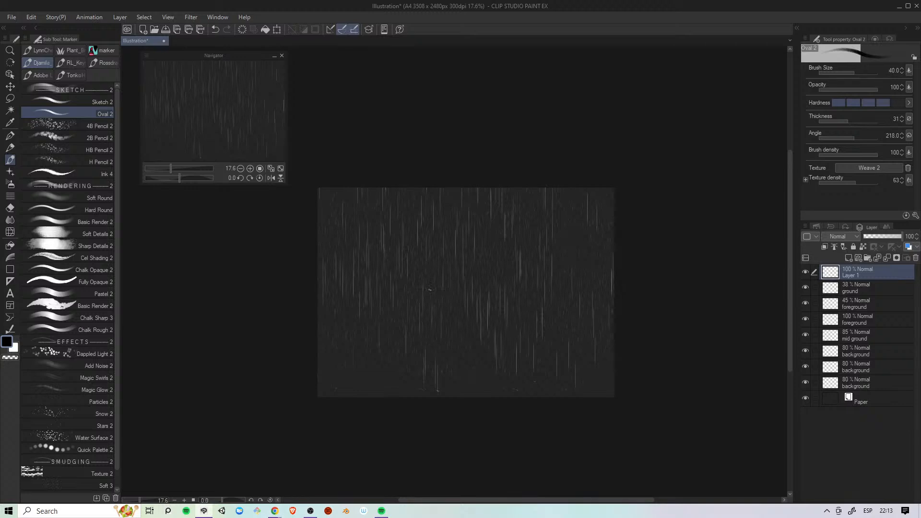
Step: Sketch a small black ring with a short stem inside a bowl-shaped arc at the canvas's upper middle, using brush size 50
drag(438, 395, 469, 423)
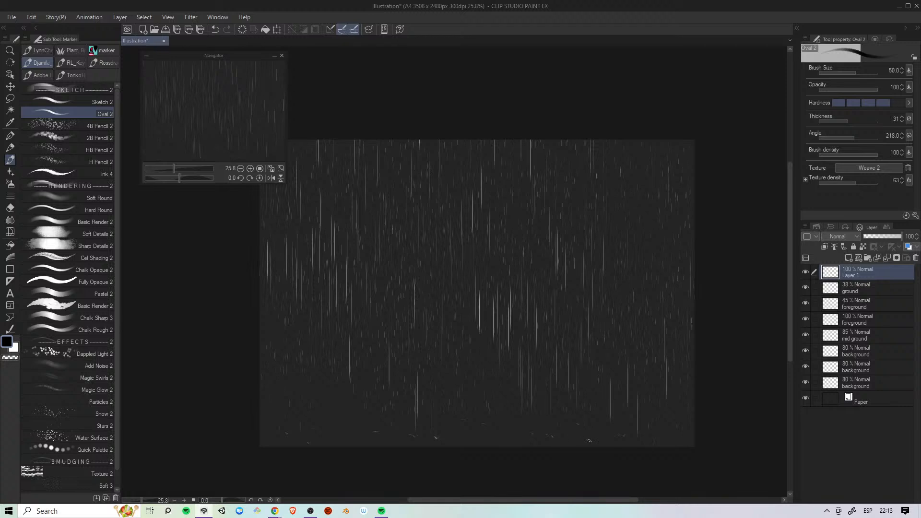
drag(497, 350, 474, 353)
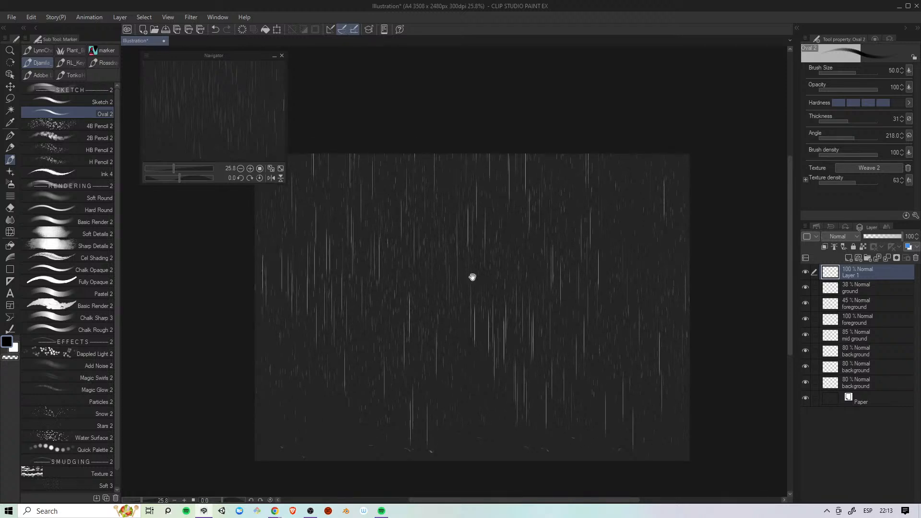
scroll(471, 278, down, 1)
drag(429, 248, 430, 258)
mouse_move(437, 250)
mouse_down()
mouse_move(437, 259)
mouse_move(469, 248)
mouse_move(442, 271)
mouse_move(431, 261)
mouse_up()
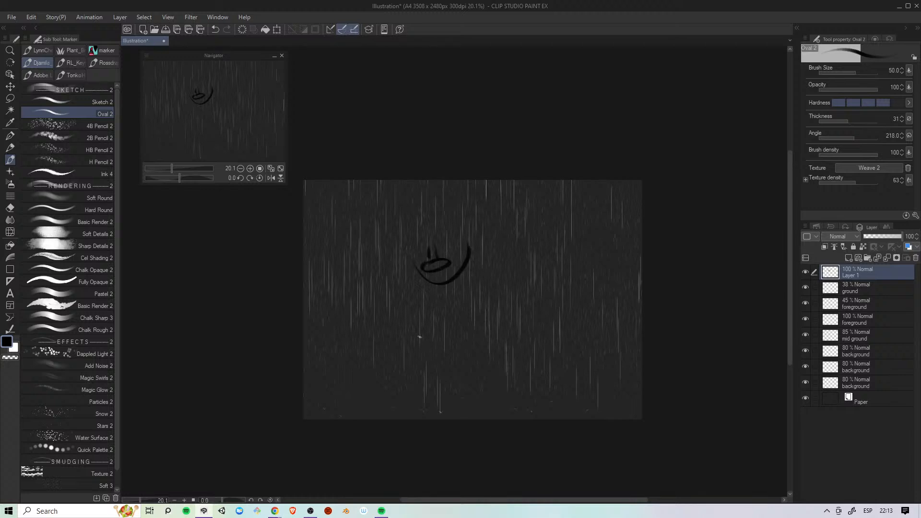